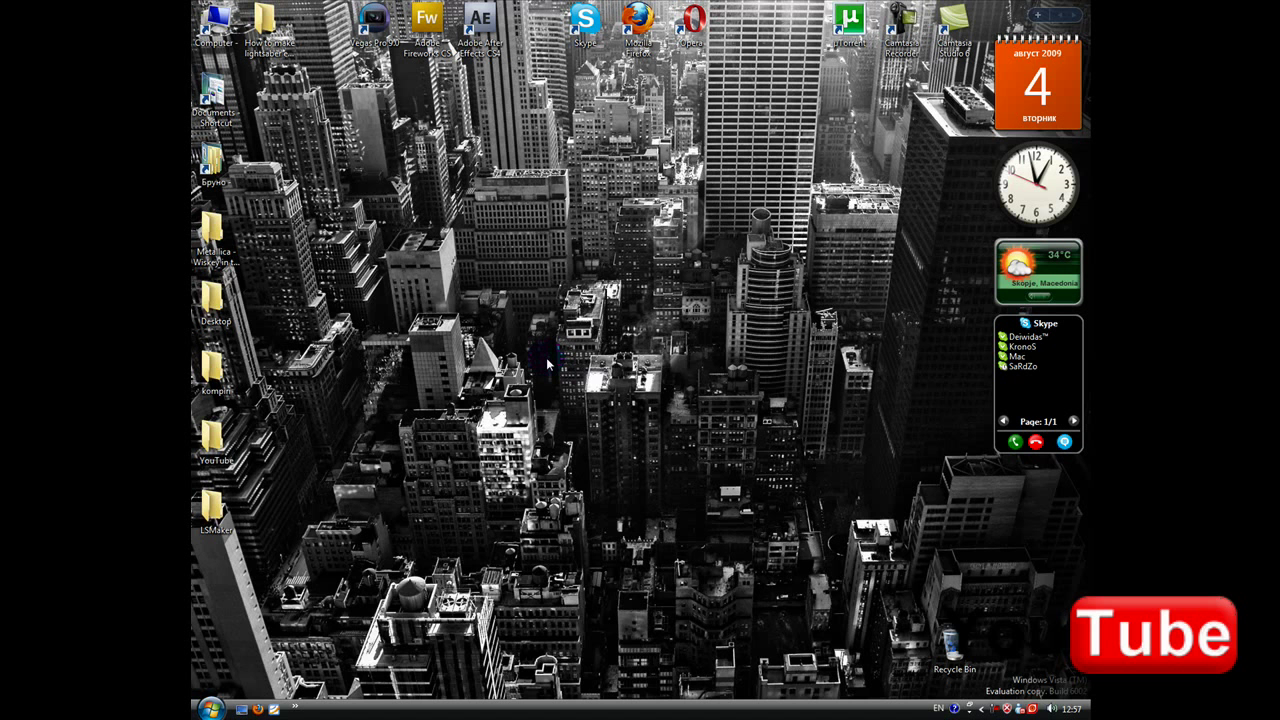
# - Launch After Effects CS4 and dismiss the licensing notice and welcome screen
pyautogui.doubleClick(489, 30)
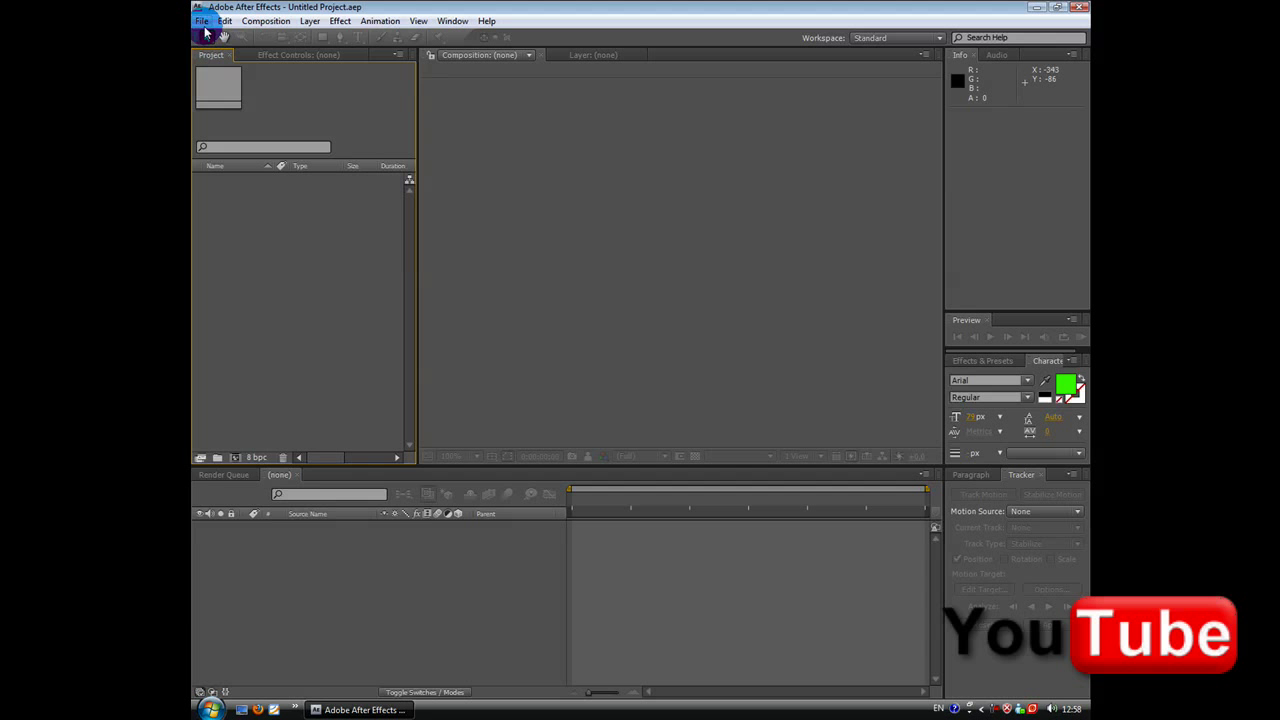
pyautogui.click(203, 24)
pyautogui.moveTo(265, 250)
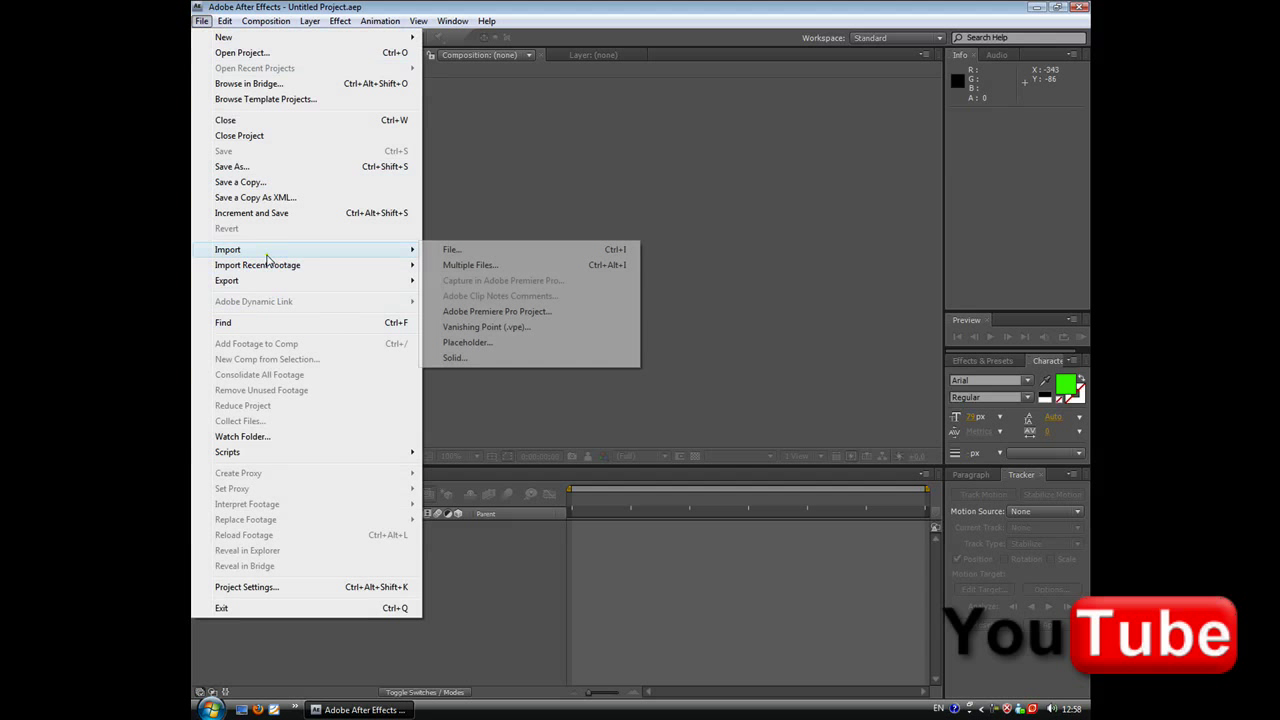
pyautogui.click(455, 250)
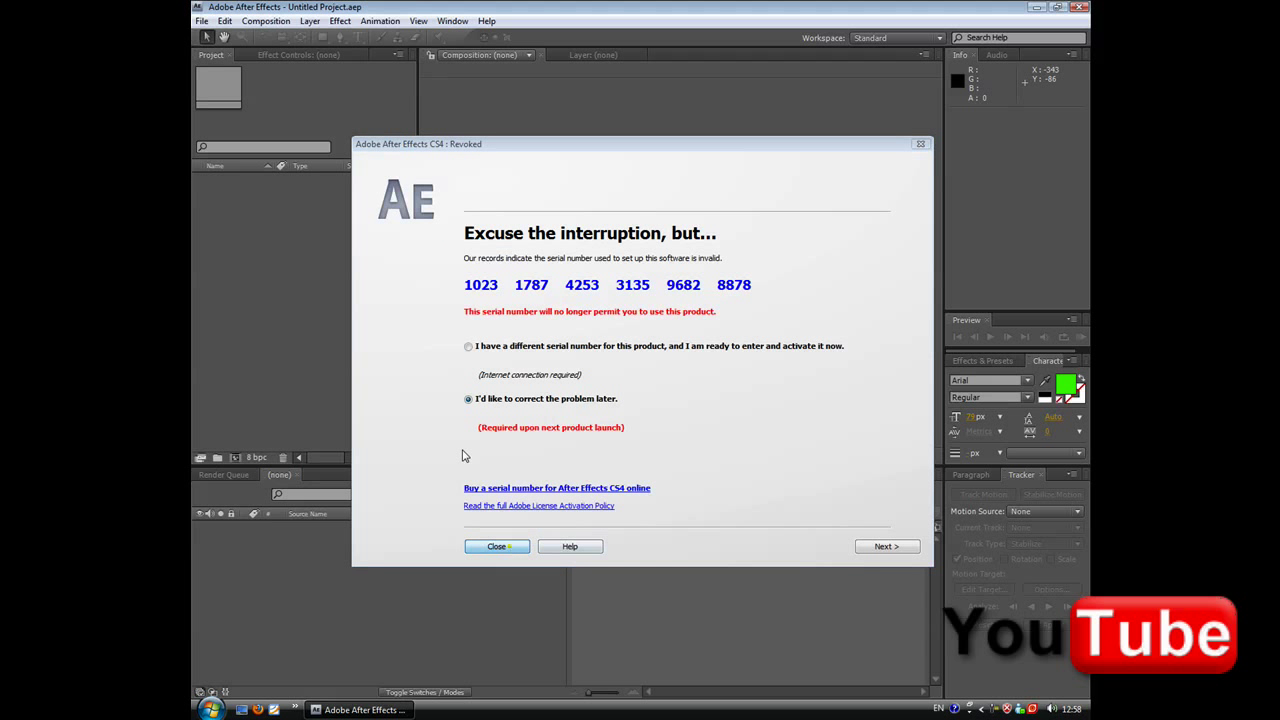
pyautogui.click(497, 546)
pyautogui.click(820, 530)
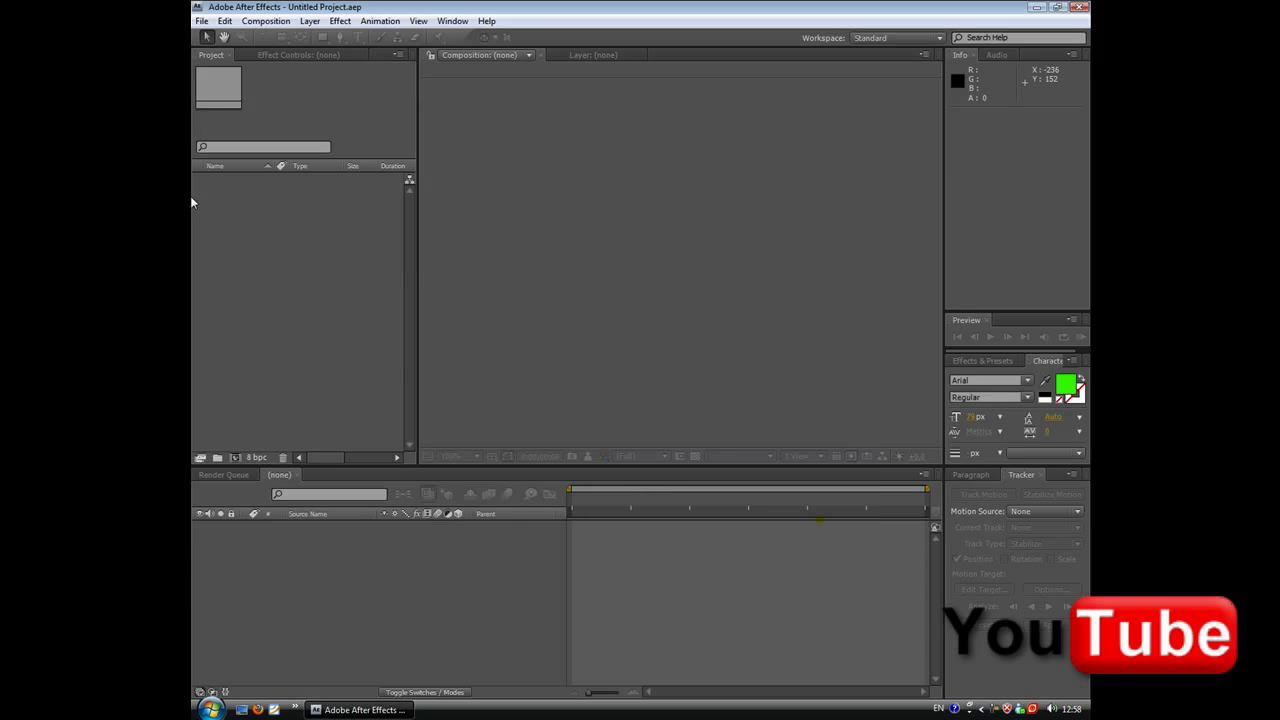
# - Import the 100_8304.MOV clip from the YouTube > Videos folder
pyautogui.click(203, 24)
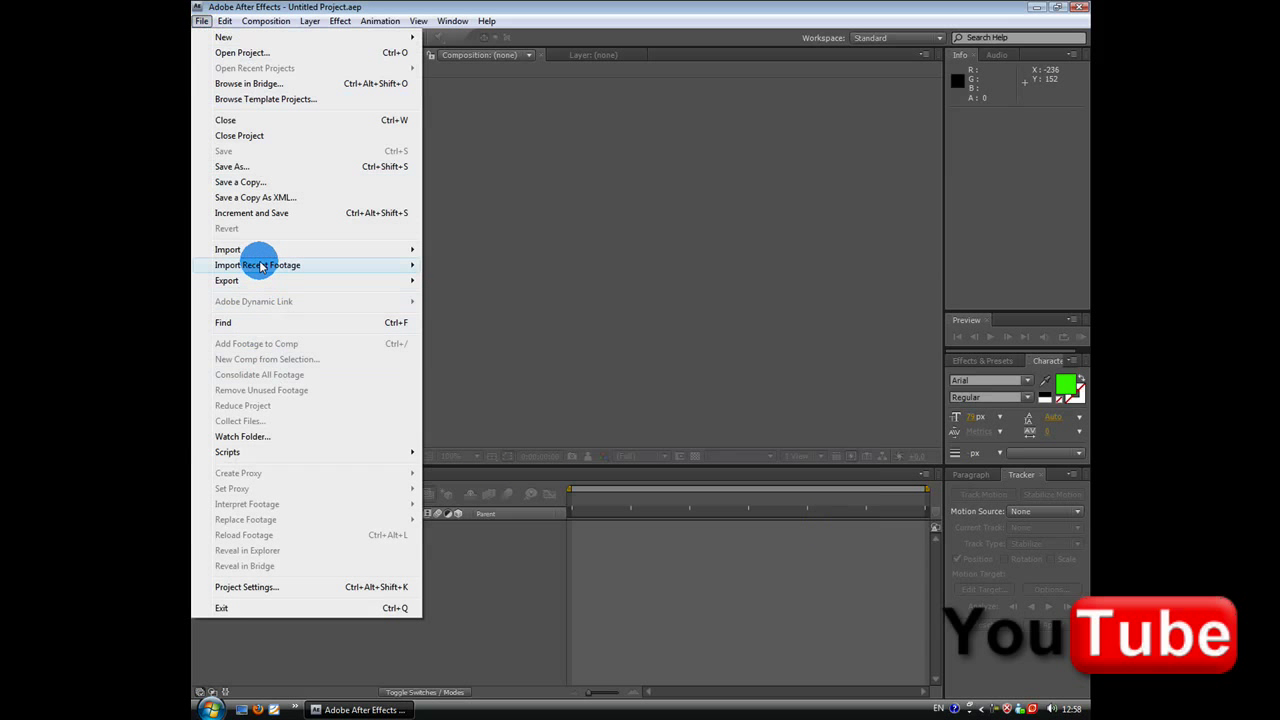
pyautogui.moveTo(320, 250)
pyautogui.click(455, 250)
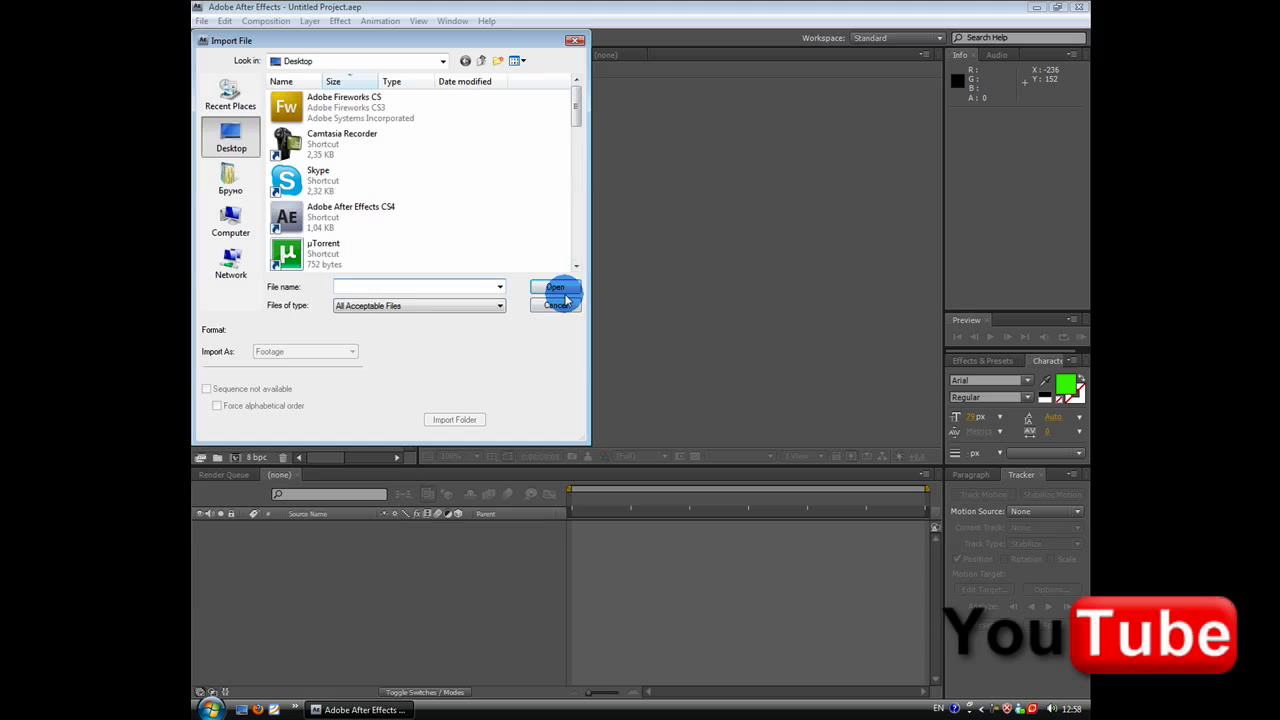
pyautogui.moveTo(589, 103); pyautogui.dragTo(597, 177)
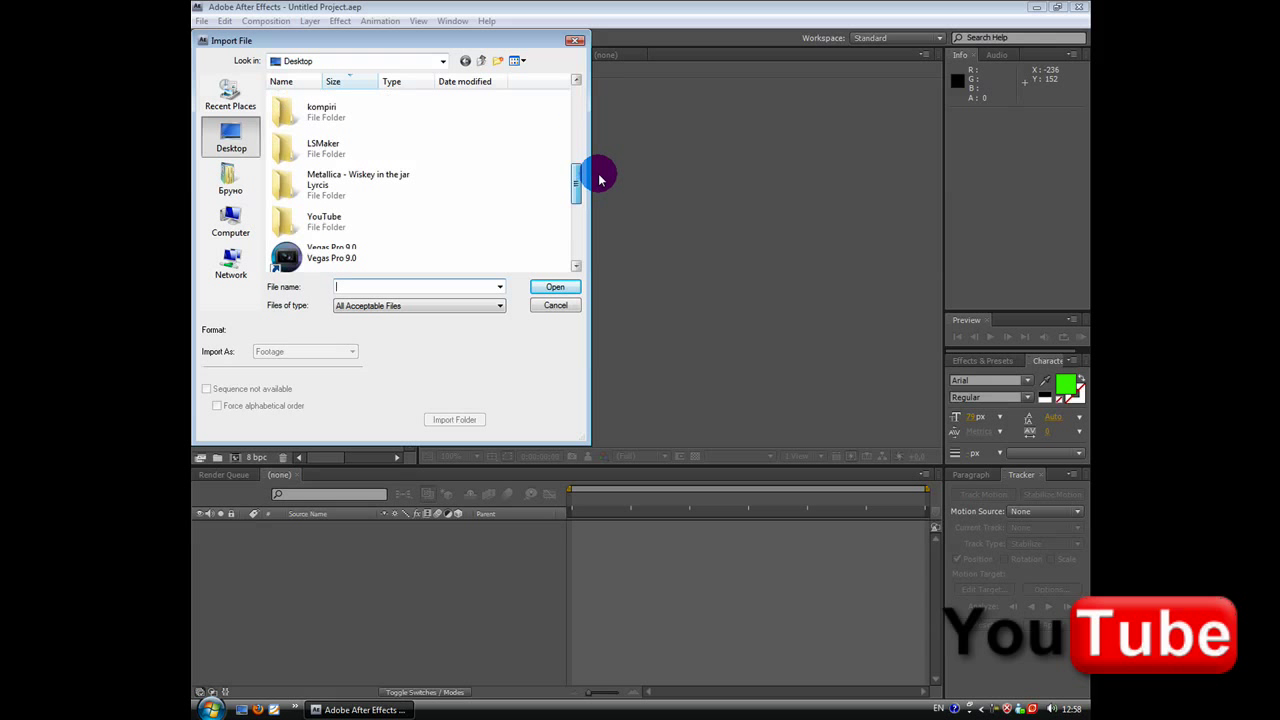
pyautogui.doubleClick(322, 220)
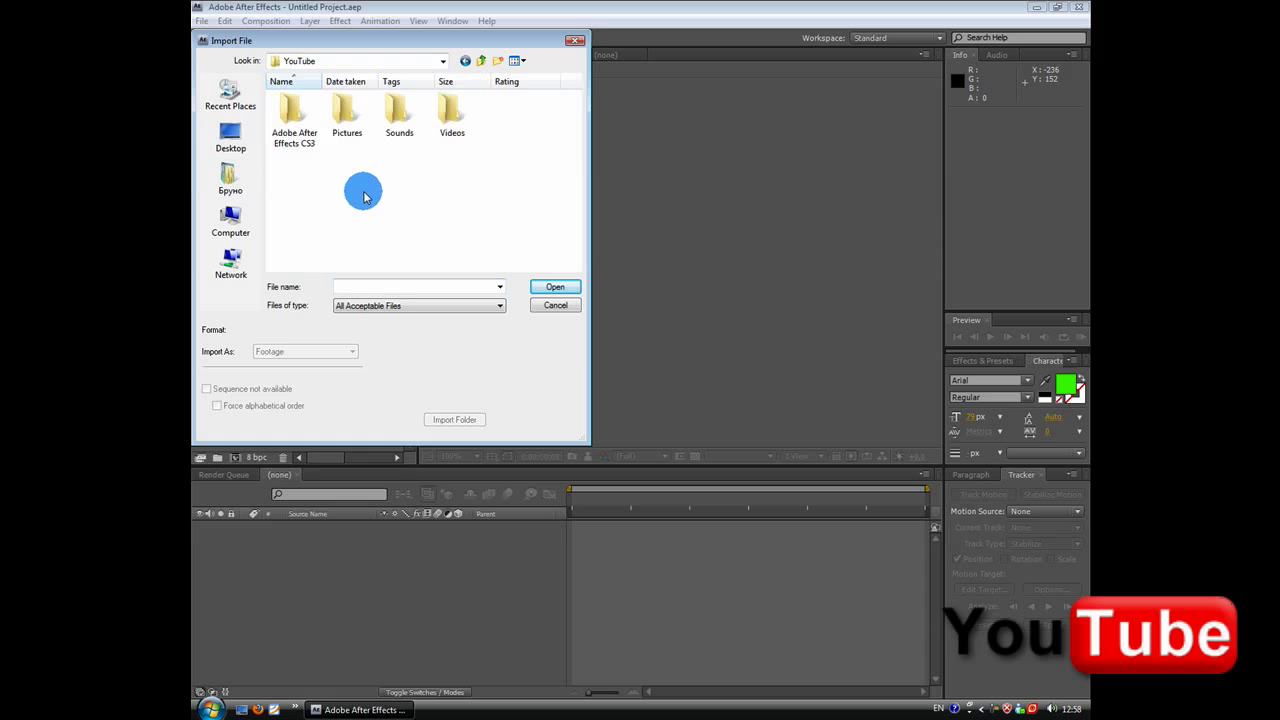
pyautogui.doubleClick(448, 122)
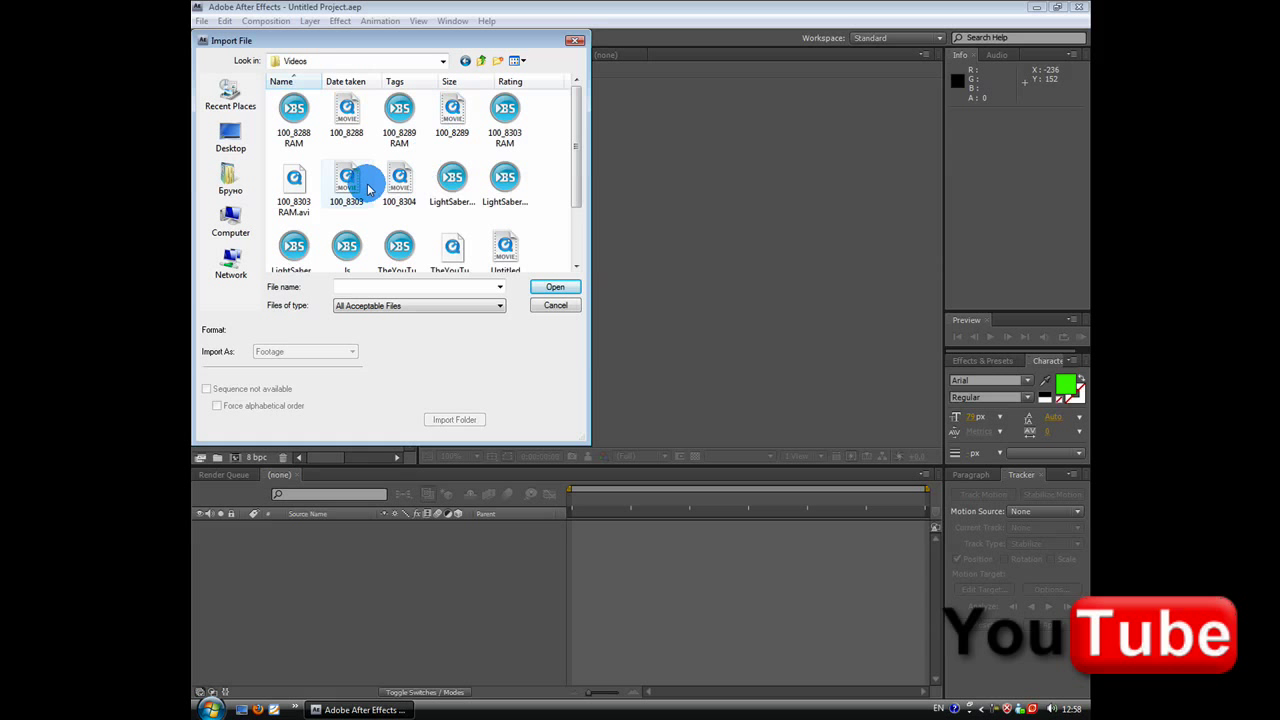
pyautogui.click(403, 187)
pyautogui.doubleClick(403, 187)
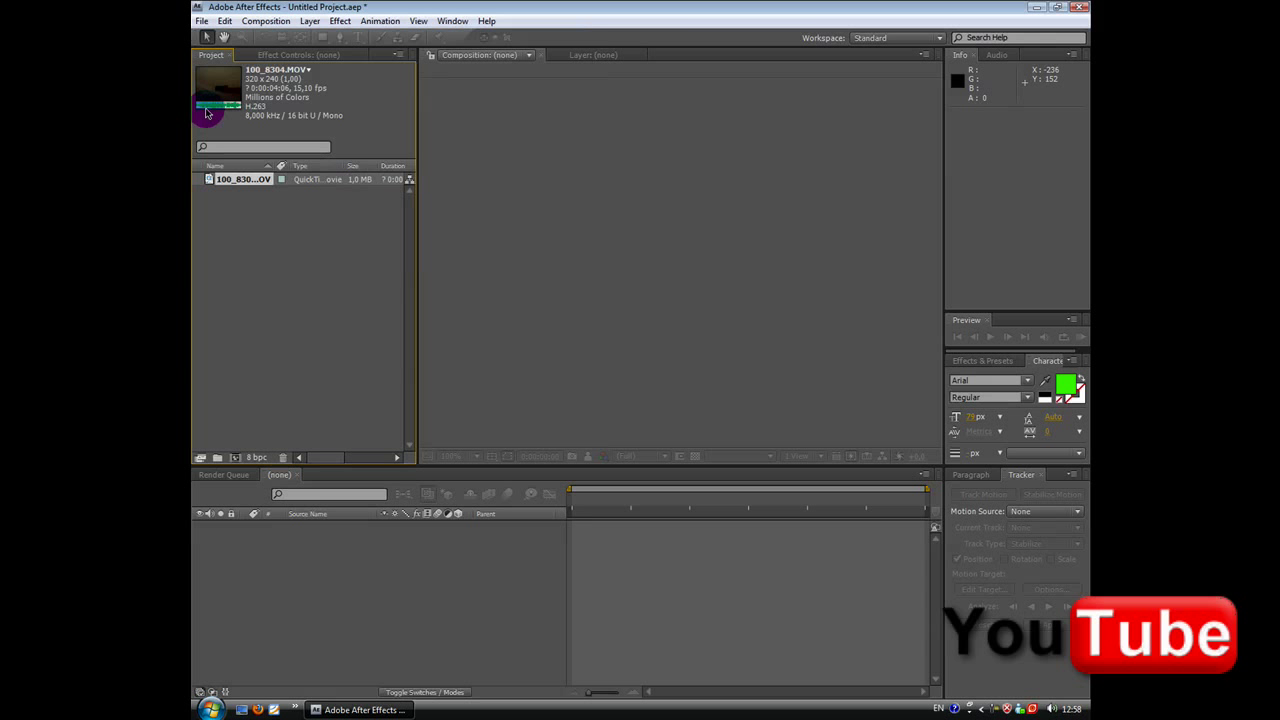
# - Create the 100_8304 composition from the imported footage
pyautogui.moveTo(240, 252); pyautogui.dragTo(237, 457)
pyautogui.scroll(1, 538, 293)
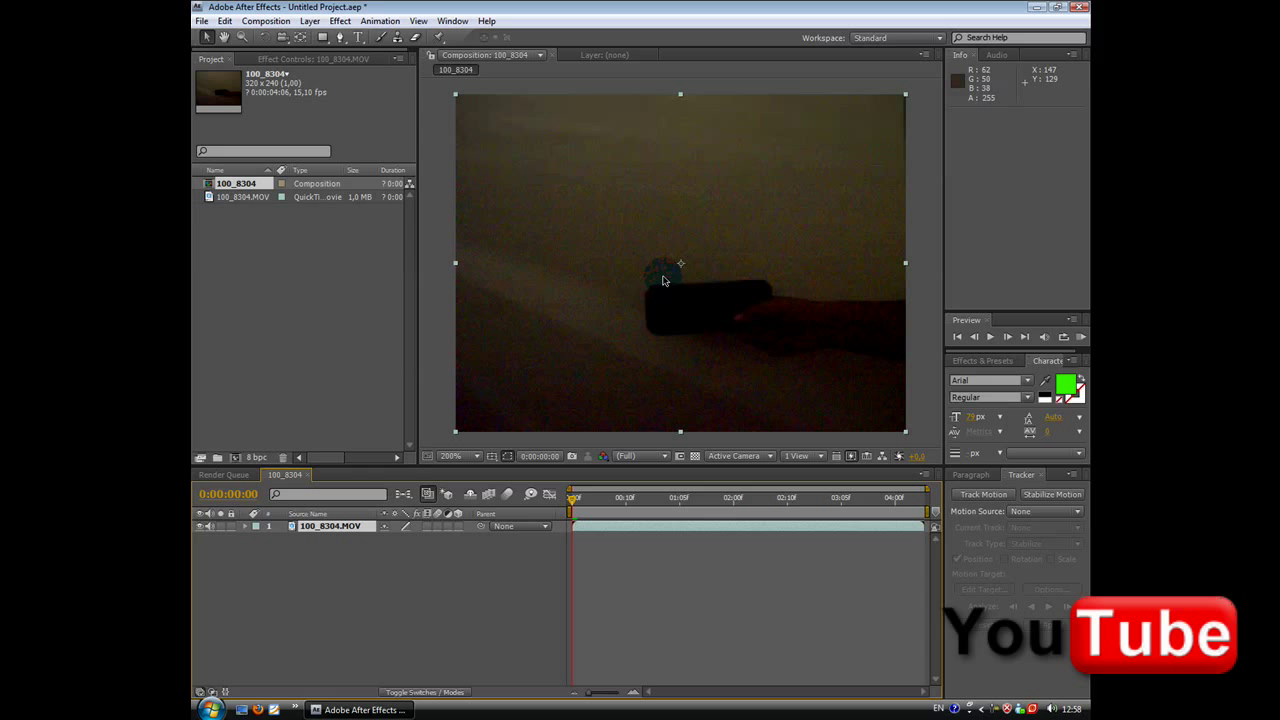
pyautogui.click(258, 710)
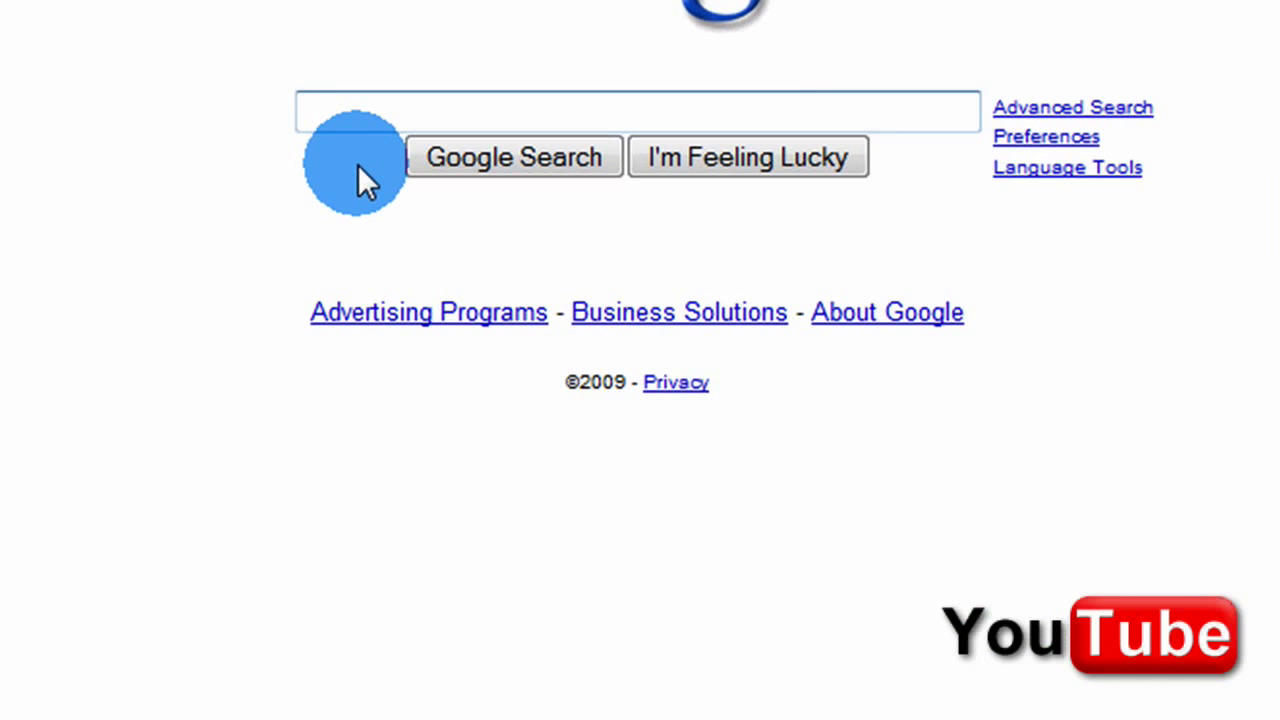
# - Search Google Images for 'muzzle flash' and close Firefox
pyautogui.write('muzzle flash')
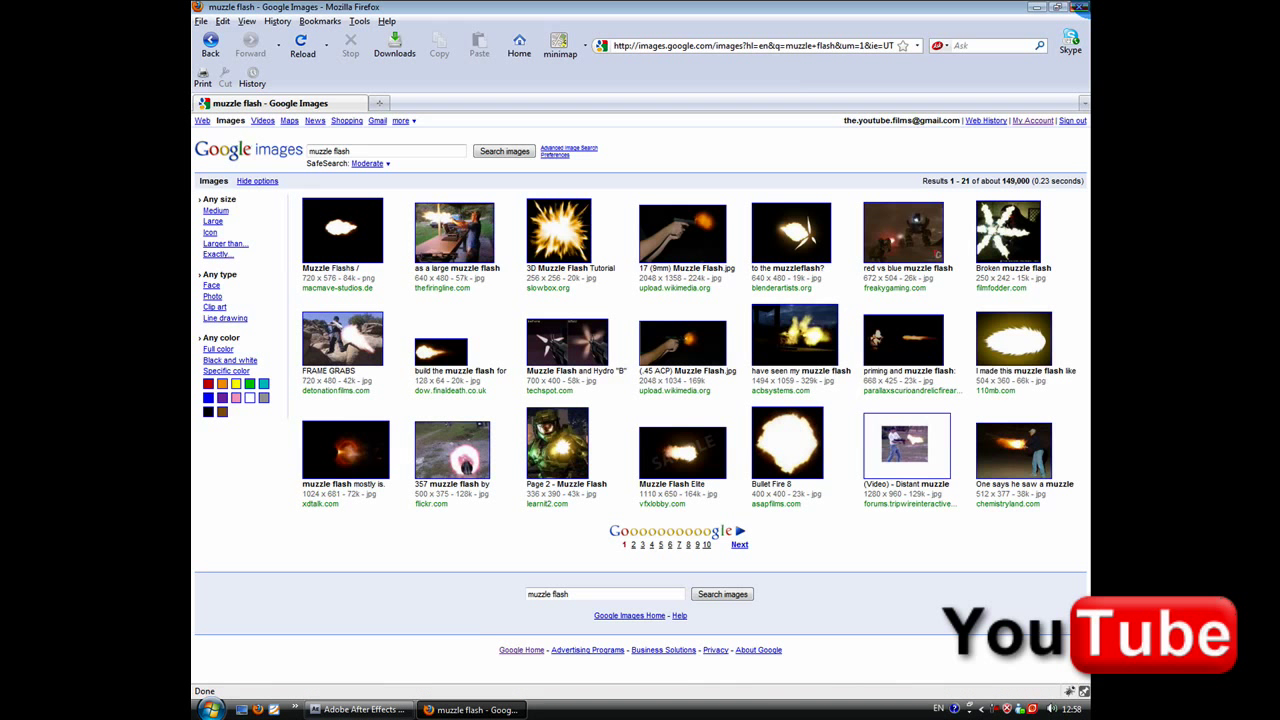
pyautogui.click(1080, 7)
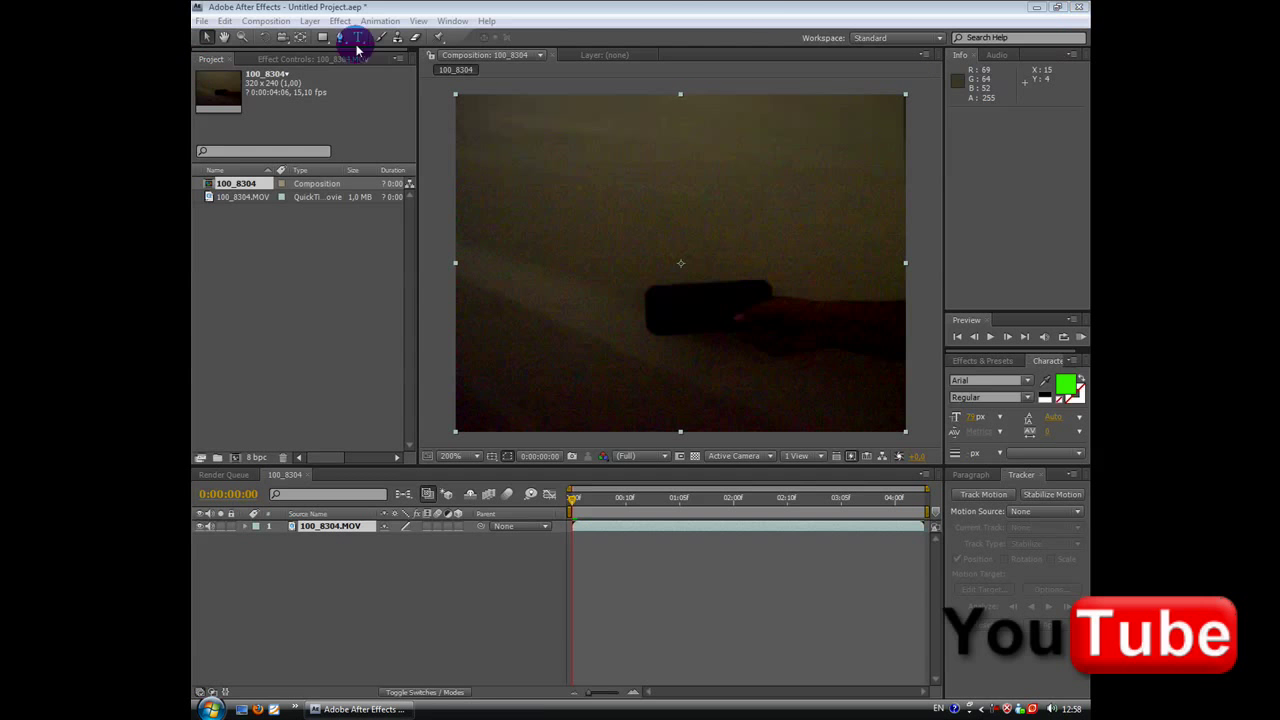
# - Drag Muzzle_Flash_Side.png from Desktop > YouTube > Pictures into the After Effects Project panel
pyautogui.click(1064, 7)
pyautogui.doubleClick(225, 435)
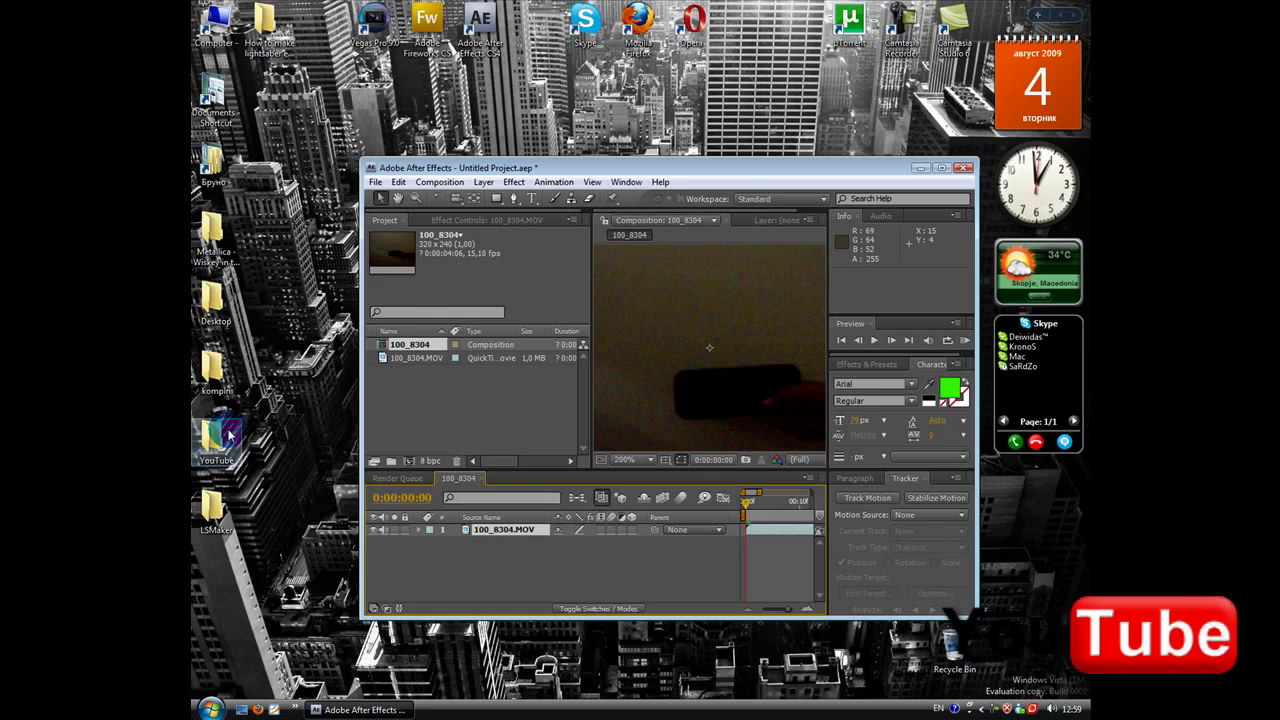
pyautogui.click(712, 236)
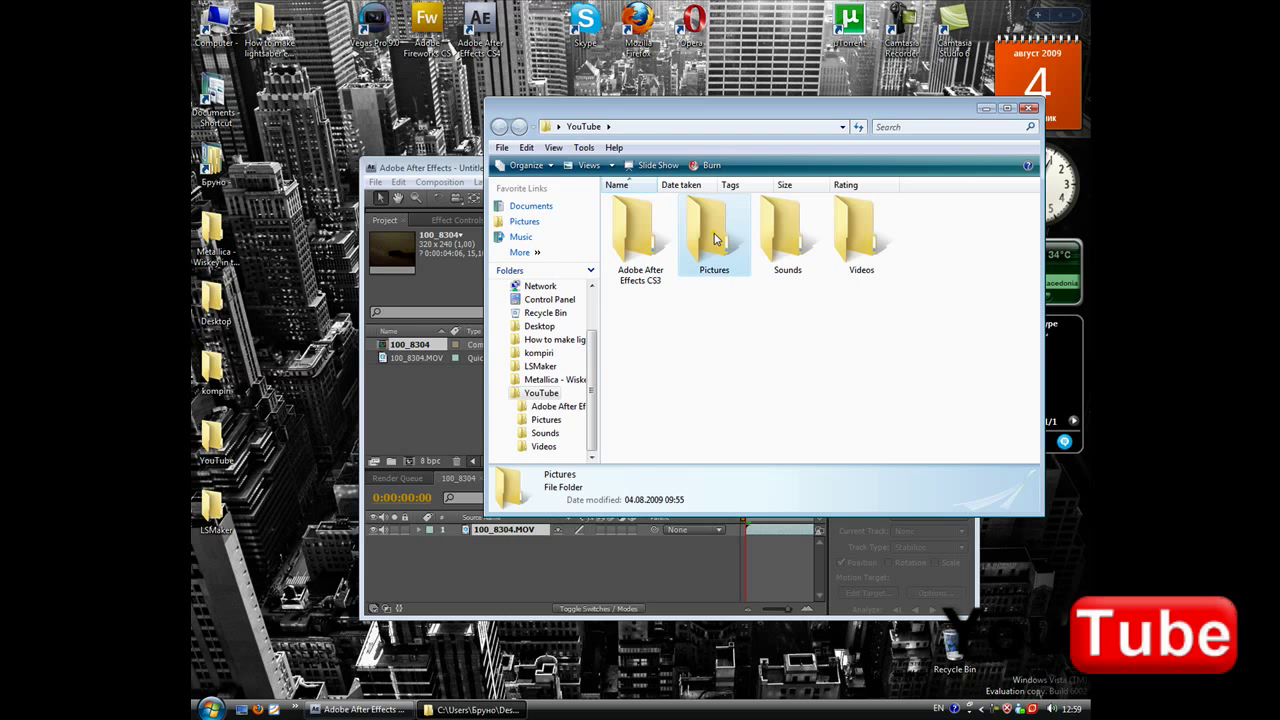
pyautogui.doubleClick(714, 237)
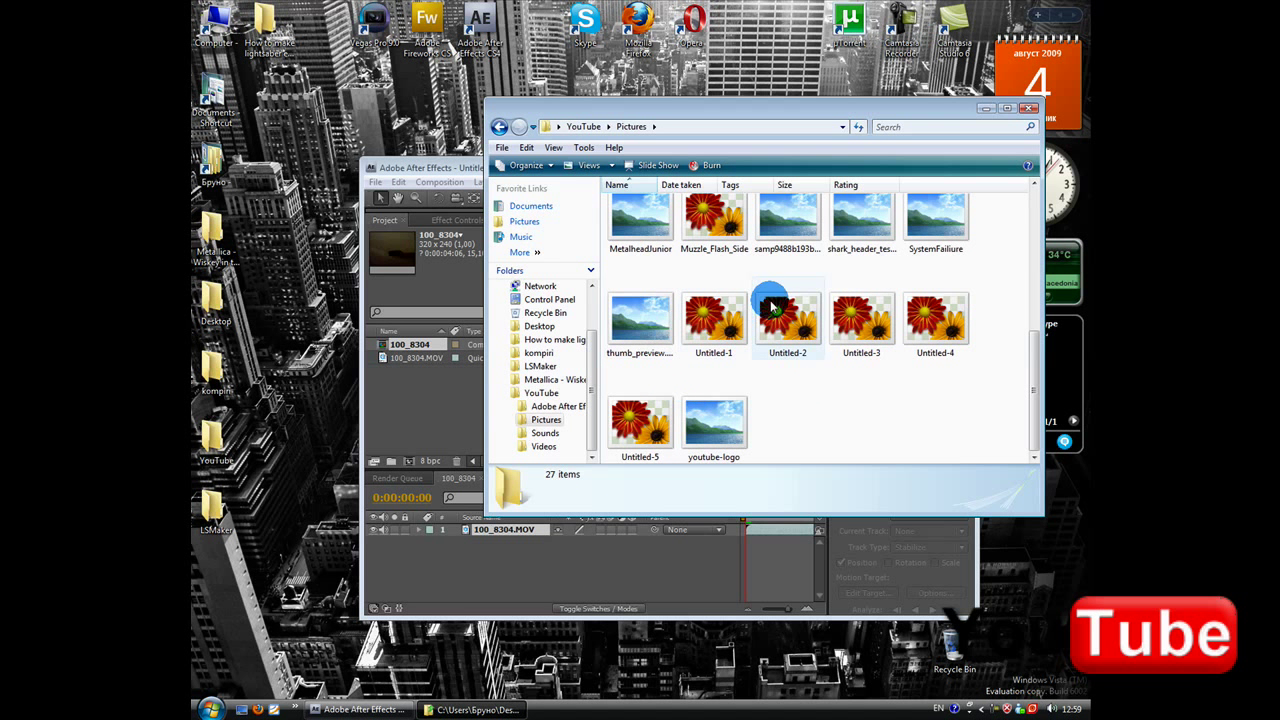
pyautogui.moveTo(722, 225); pyautogui.dragTo(436, 420)
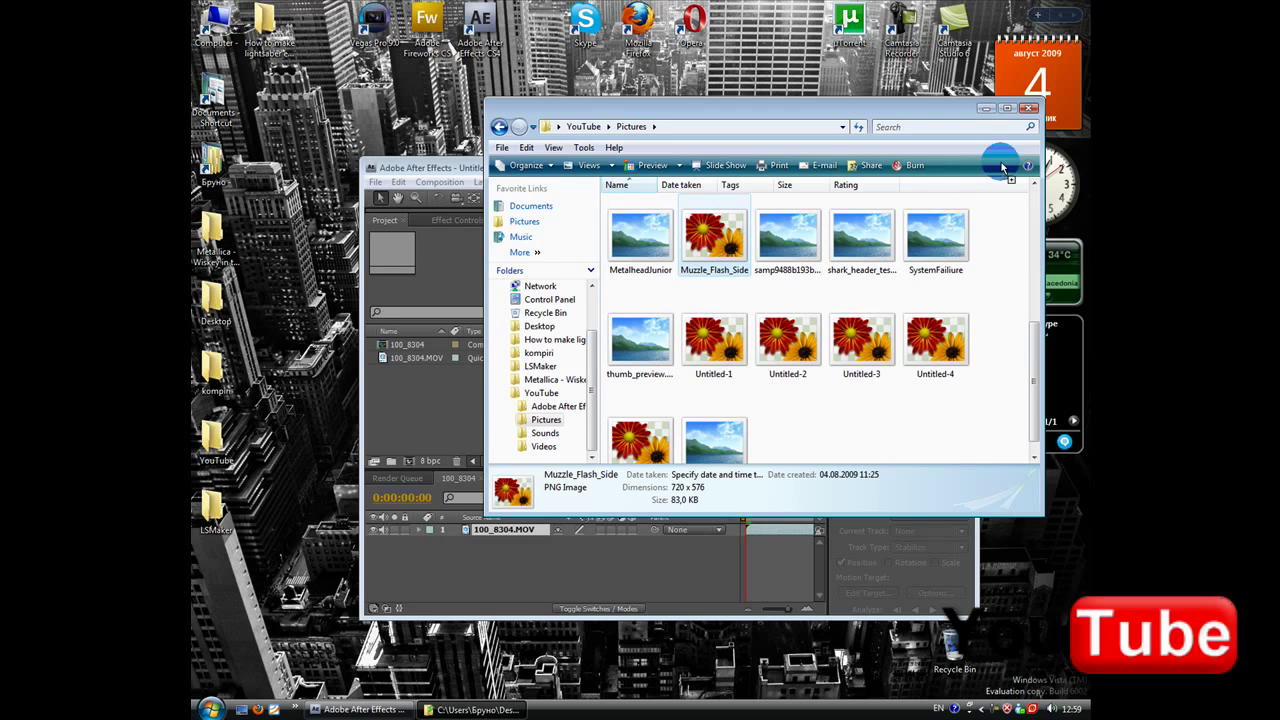
pyautogui.click(1028, 107)
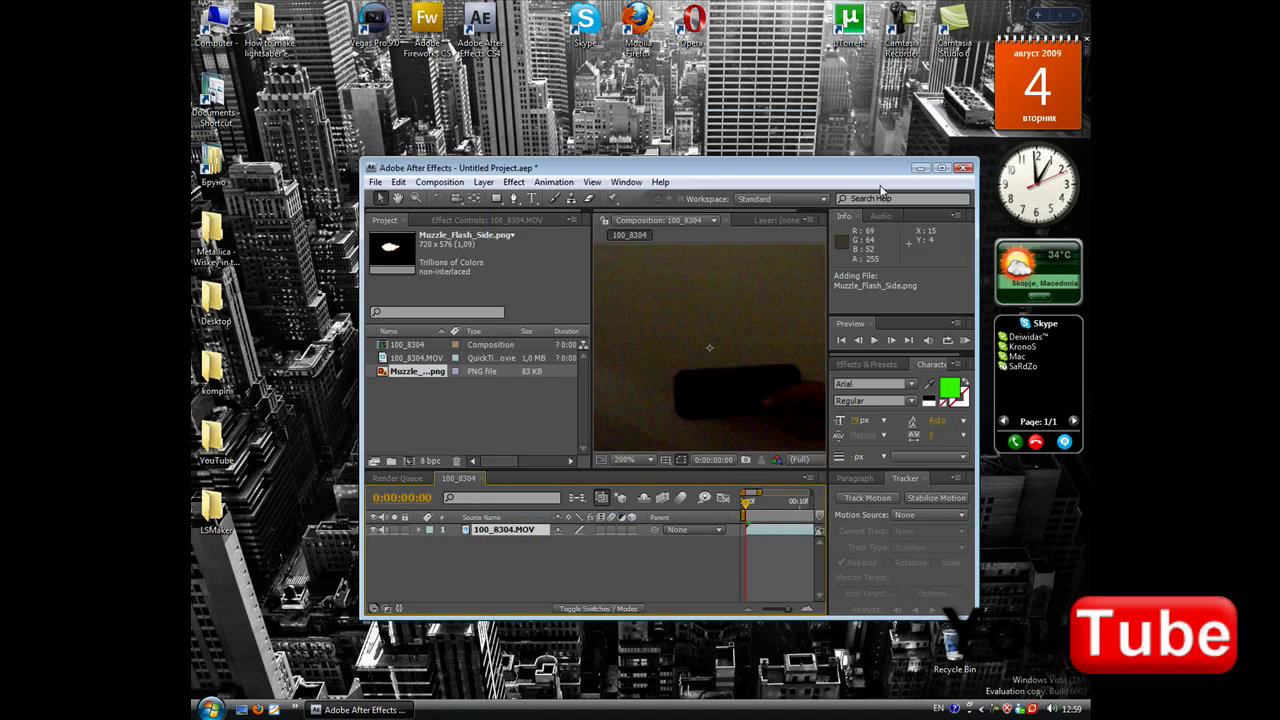
pyautogui.click(941, 168)
# - Add Muzzle_Flash_Side.png to the composition and shrink it, with the view at 200%
pyautogui.click(217, 214)
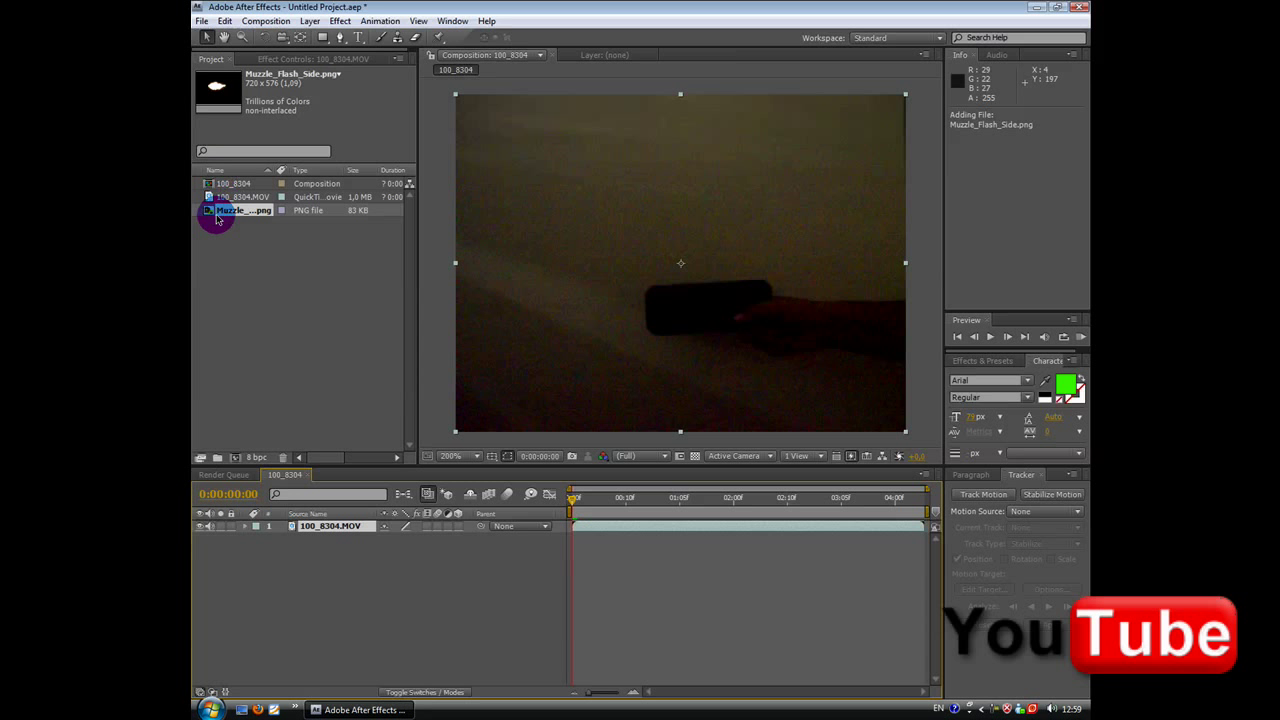
pyautogui.moveTo(224, 216); pyautogui.dragTo(683, 262)
pyautogui.scroll(-3, 683, 262)
pyautogui.moveTo(542, 363); pyautogui.dragTo(631, 296)
pyautogui.press('.')
pyautogui.press('.')
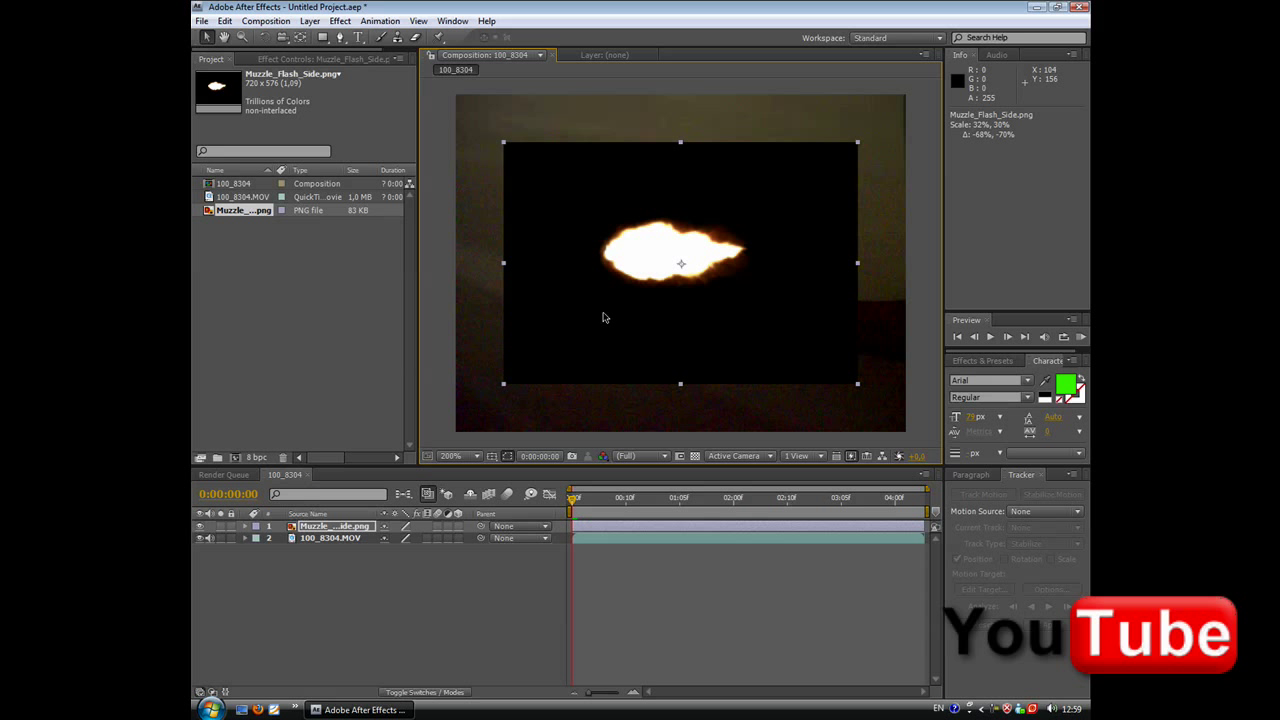
# - Set the flash layer to Screen blending, move it beside the gun, scale to 27%, 25%
pyautogui.rightClick(580, 242)
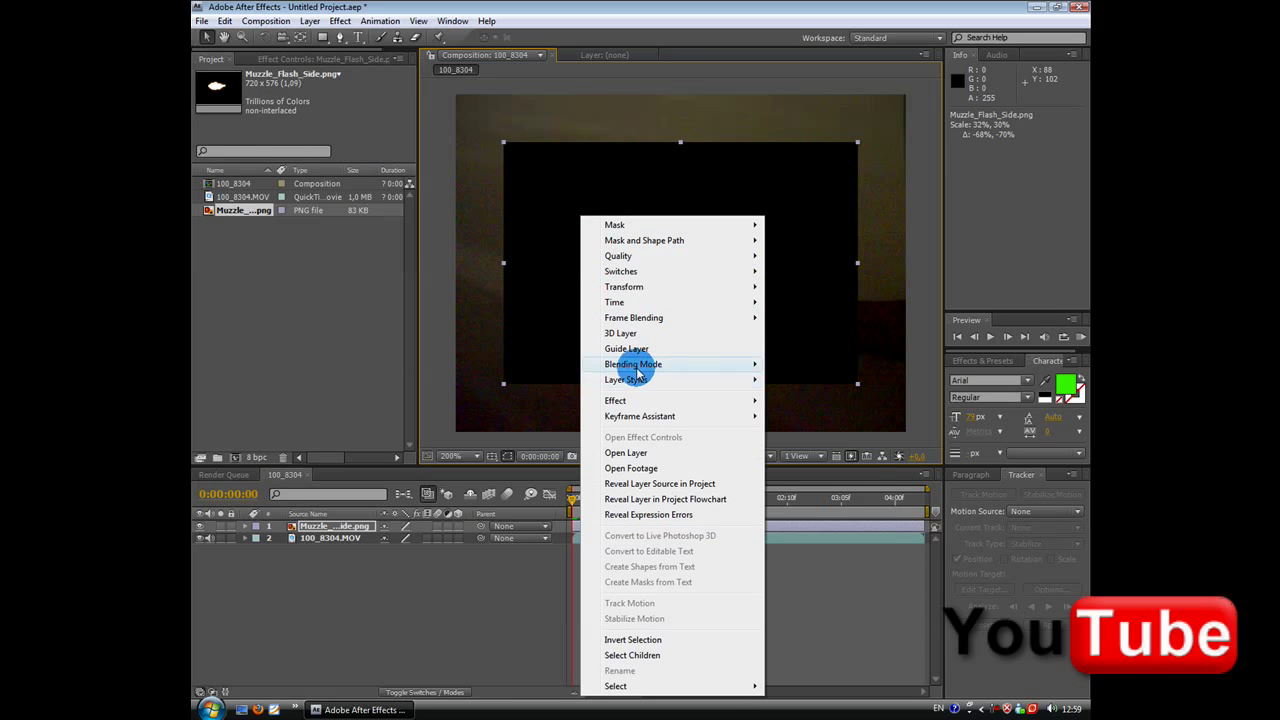
pyautogui.moveTo(640, 364)
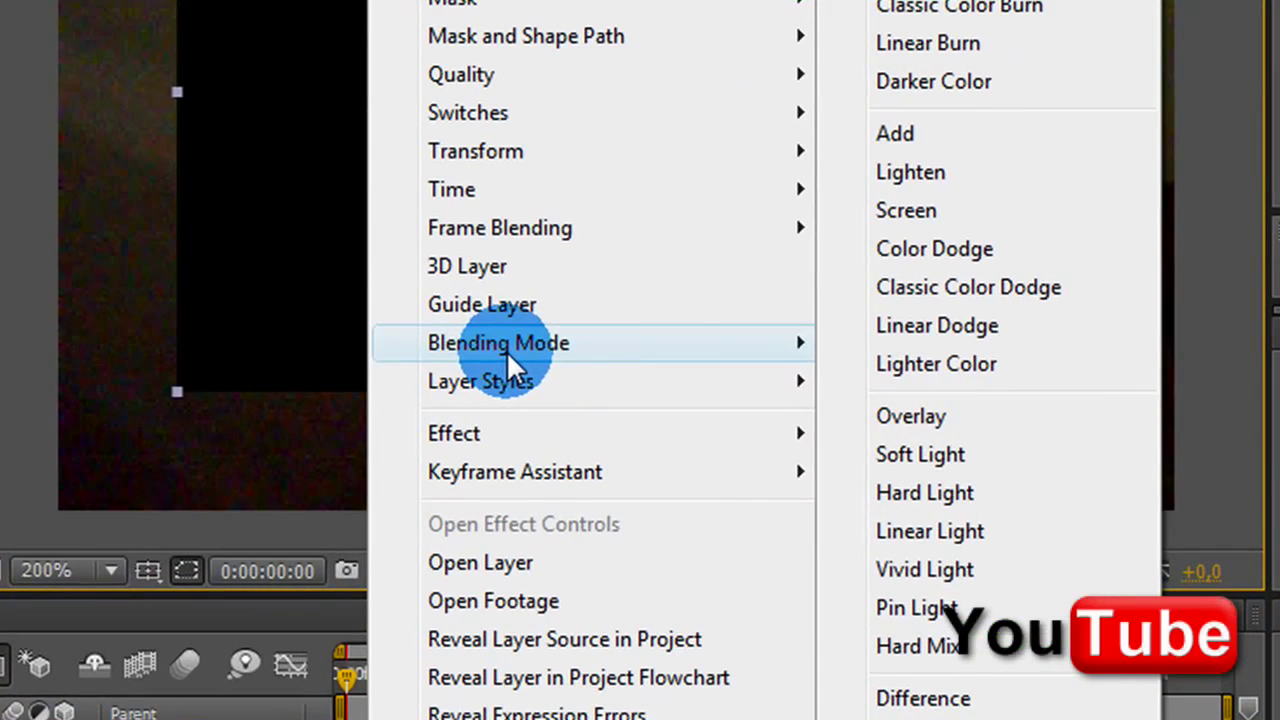
pyautogui.click(968, 212)
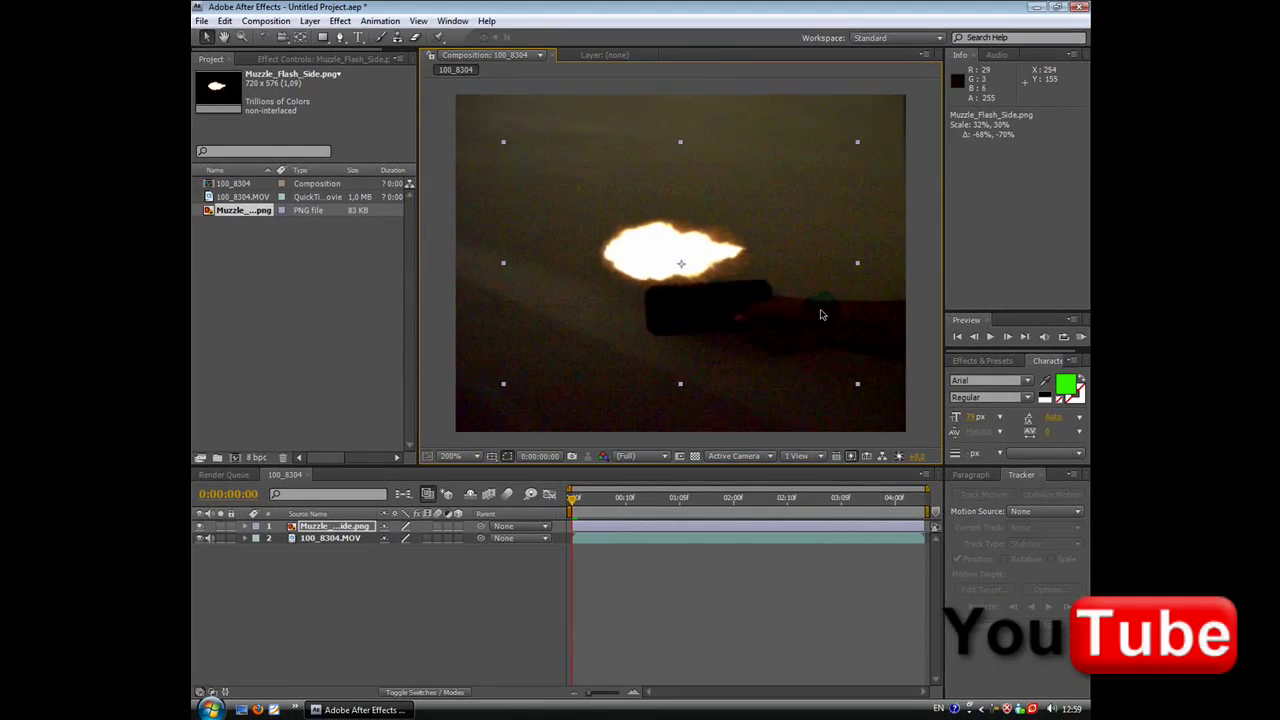
pyautogui.moveTo(617, 257); pyautogui.dragTo(512, 261)
pyautogui.moveTo(741, 388); pyautogui.dragTo(714, 364)
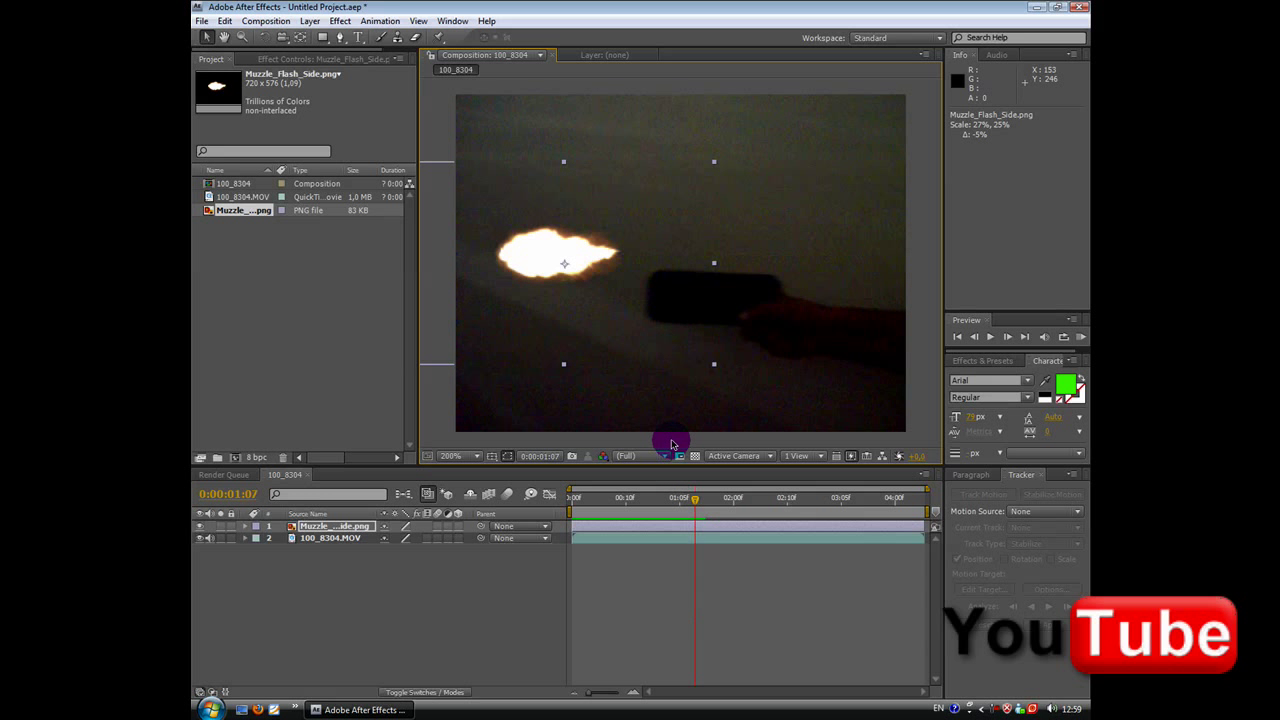
# - Scale the flash to about 21%, 18% and place it at 102.5, 140.5 on the barrel
pyautogui.moveTo(530, 277); pyautogui.dragTo(548, 308)
pyautogui.moveTo(432, 195); pyautogui.dragTo(457, 217)
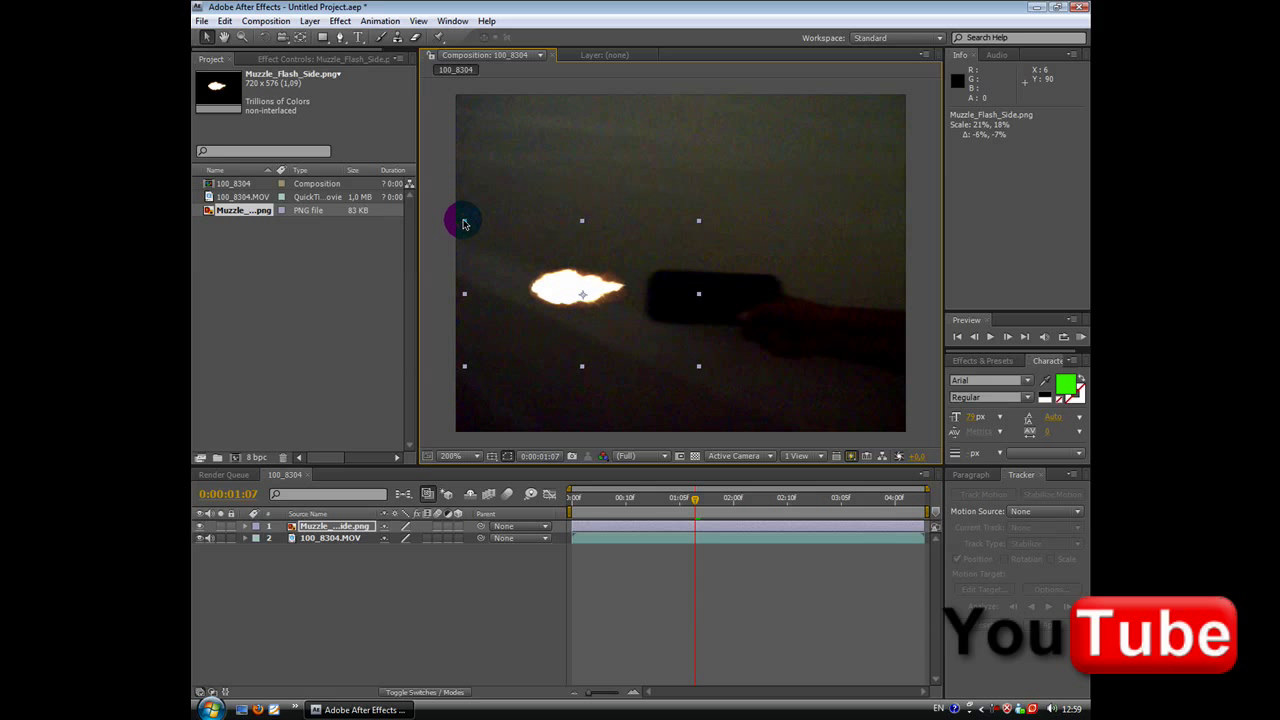
pyautogui.moveTo(551, 280); pyautogui.dragTo(579, 274)
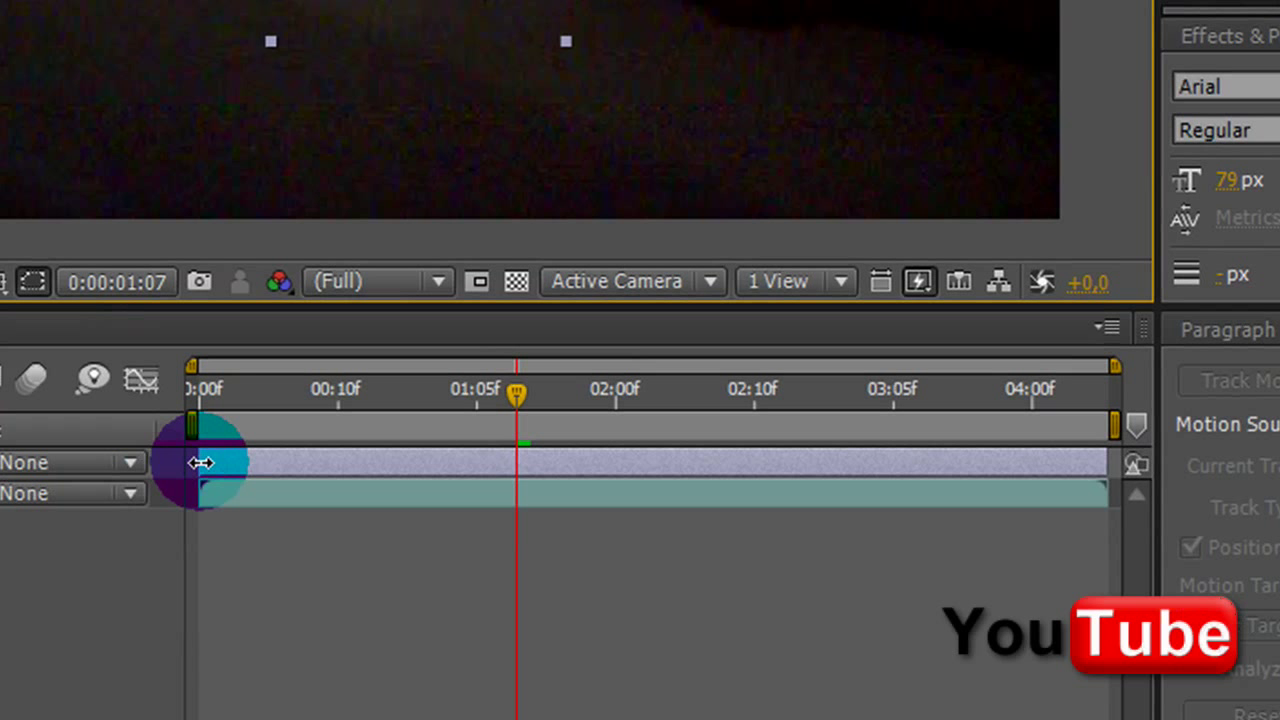
pyautogui.click(201, 462)
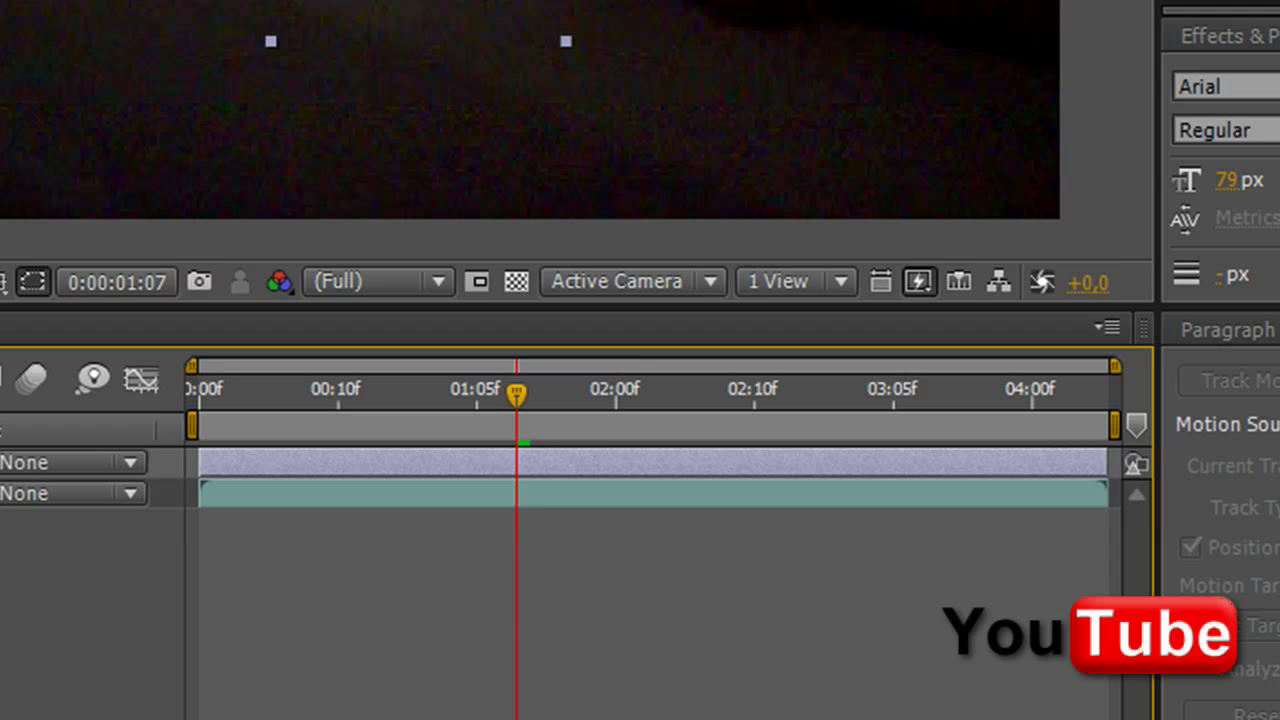
pyautogui.moveTo(200, 462); pyautogui.dragTo(516, 486)
pyautogui.moveTo(1108, 472); pyautogui.dragTo(509, 533)
pyautogui.click(1218, 252)
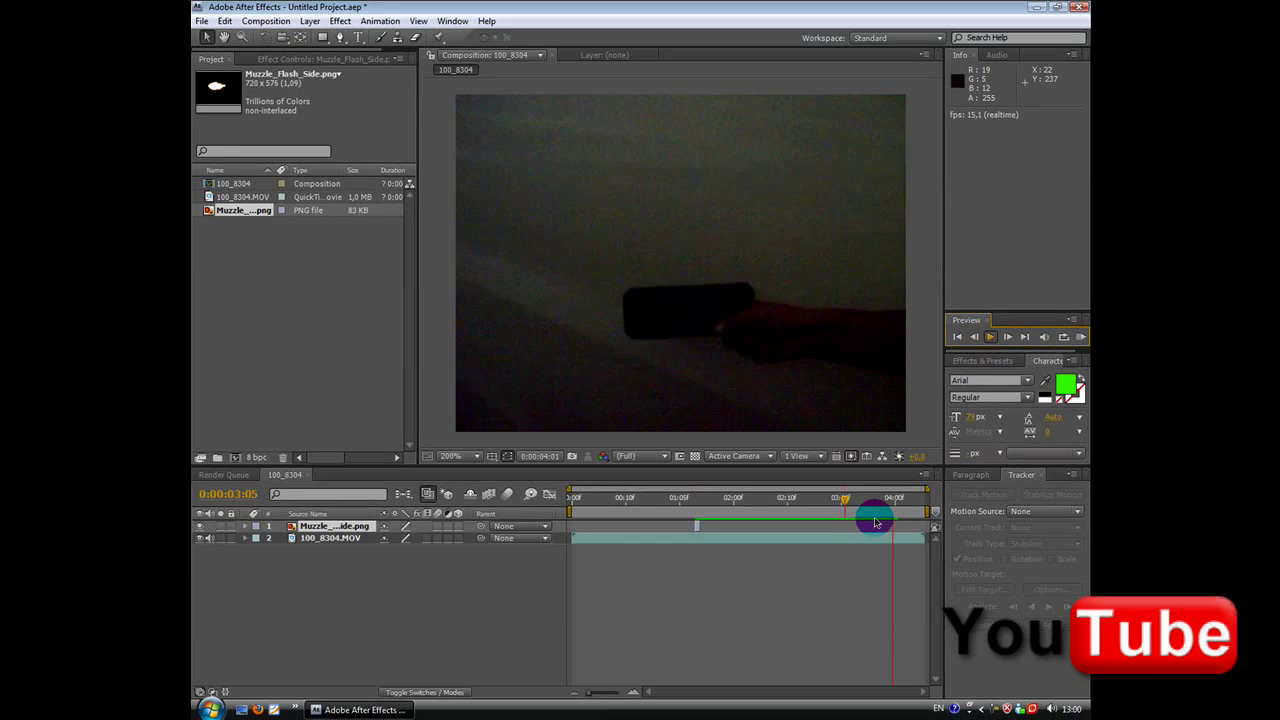
pyautogui.click(643, 500)
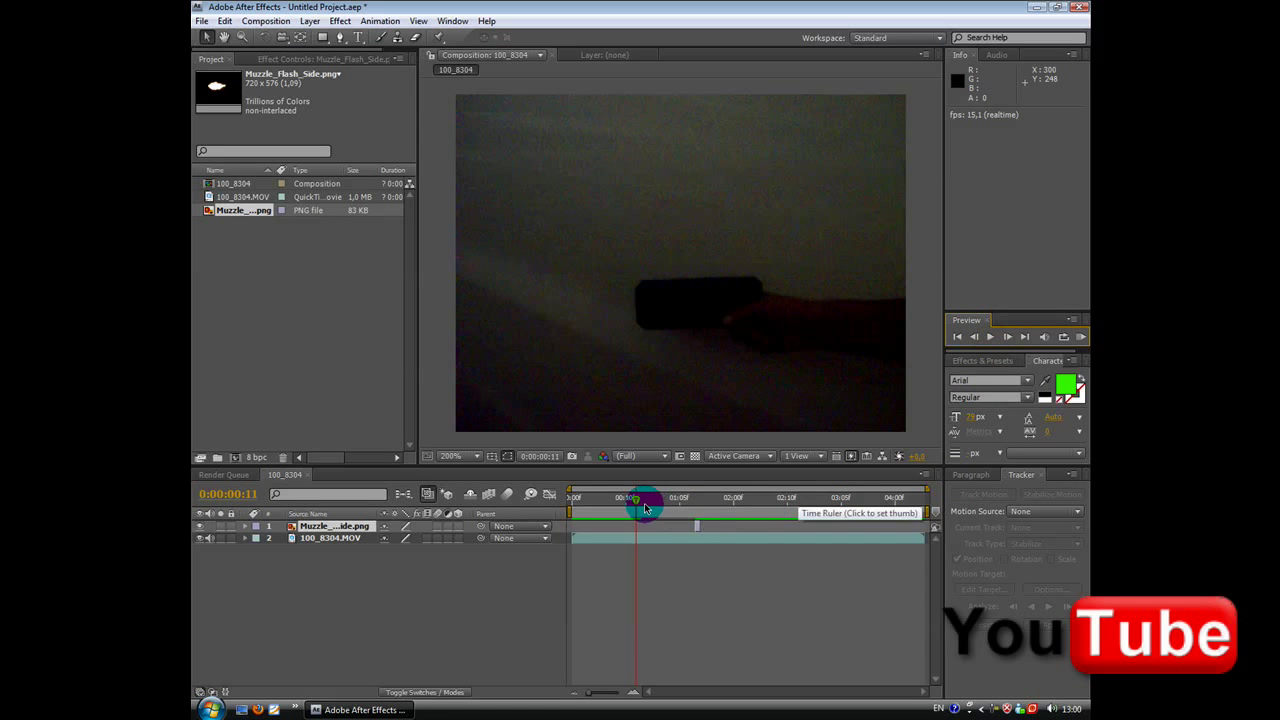
pyautogui.moveTo(560, 510); pyautogui.dragTo(451, 551)
pyautogui.click(1003, 331)
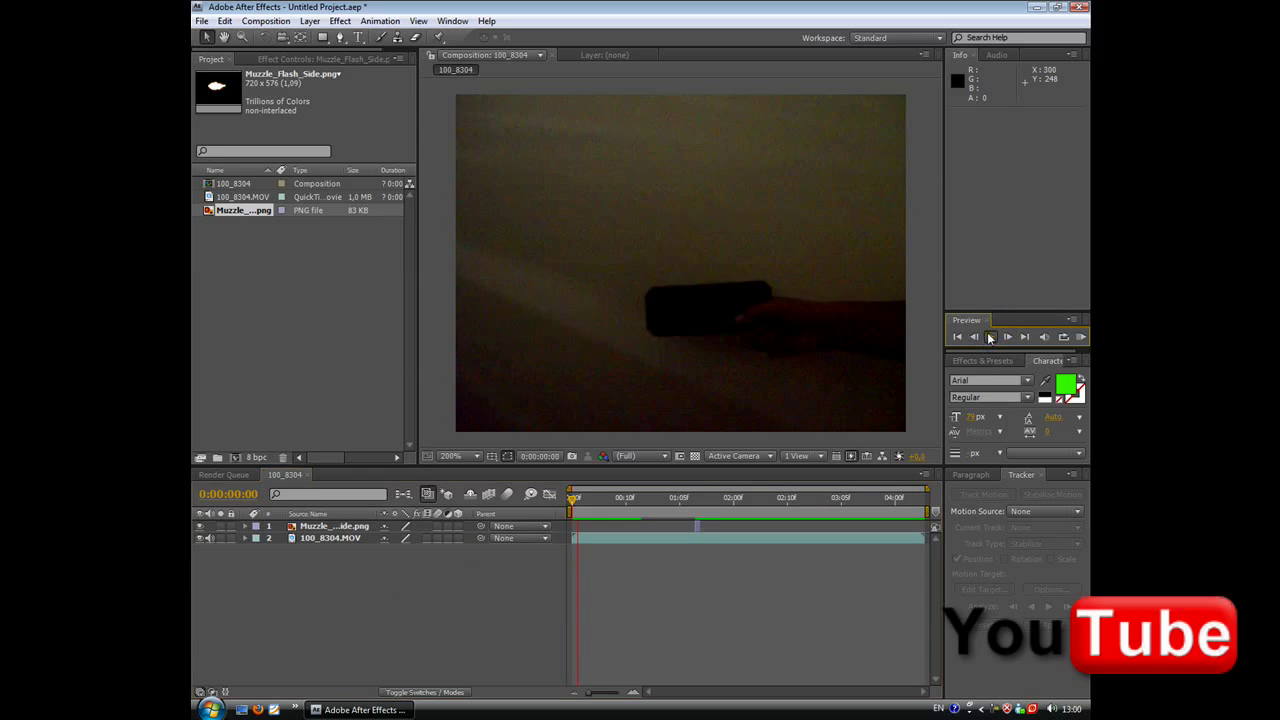
pyautogui.click(990, 336)
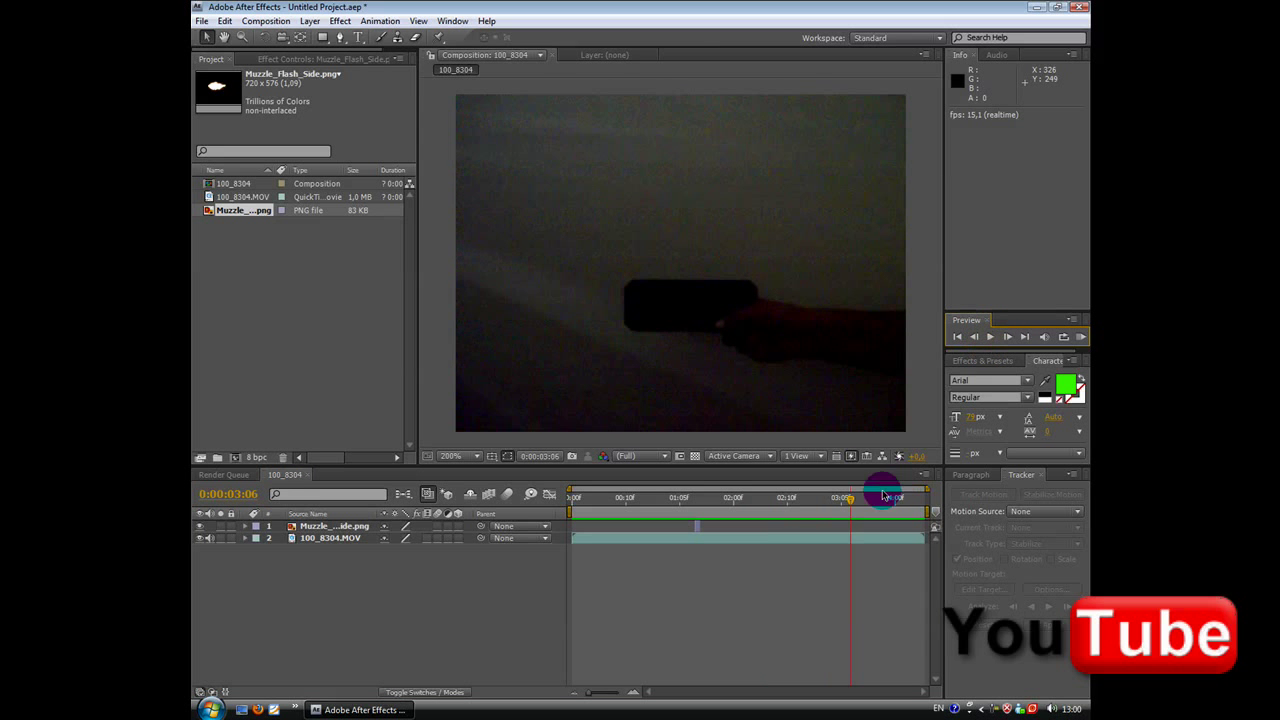
pyautogui.moveTo(884, 497); pyautogui.dragTo(350, 197)
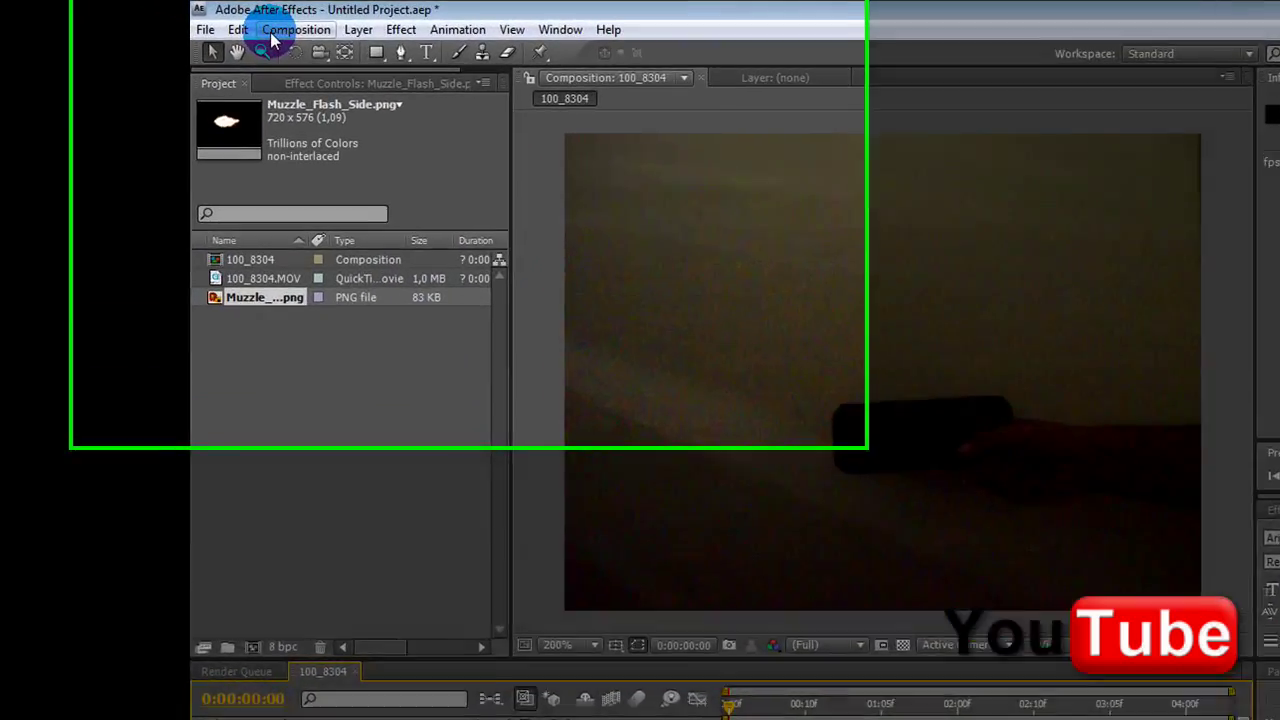
# - Save the RAM preview to the desktop as 100_8304 RAM.avi and quit without saving the project
pyautogui.click(265, 20)
pyautogui.click(500, 562)
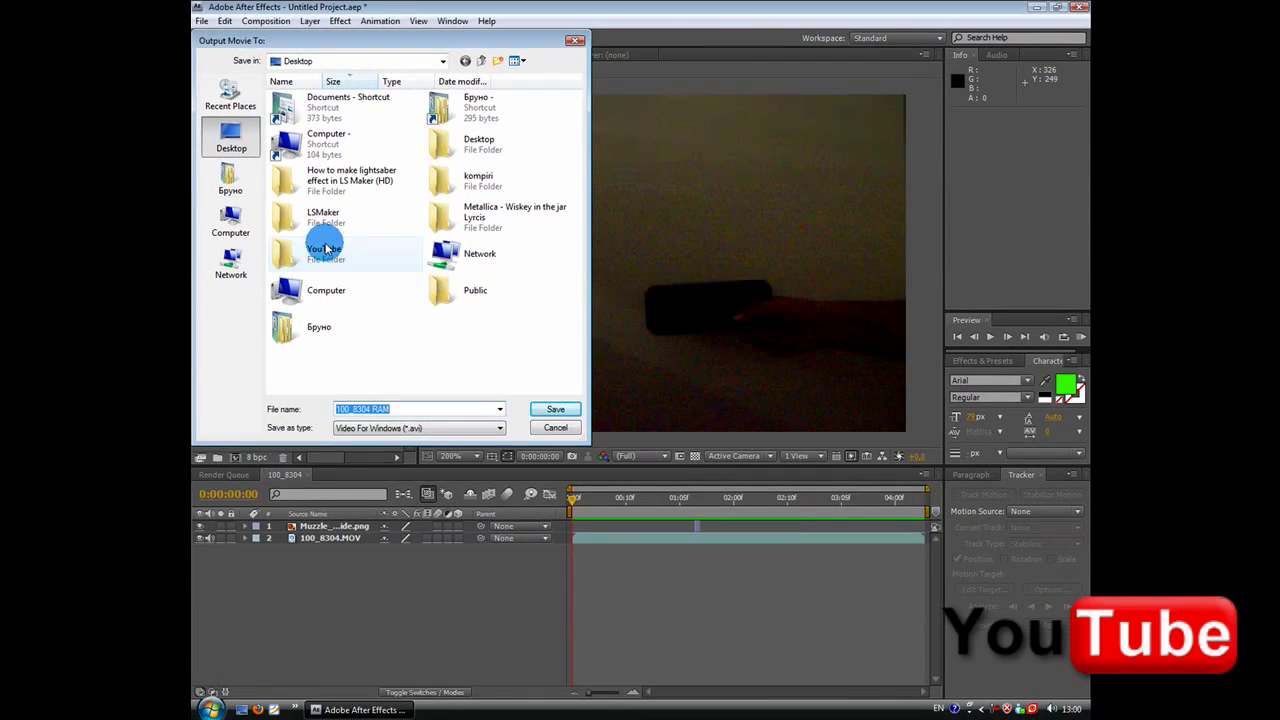
pyautogui.press('Return')
pyautogui.click(1079, 7)
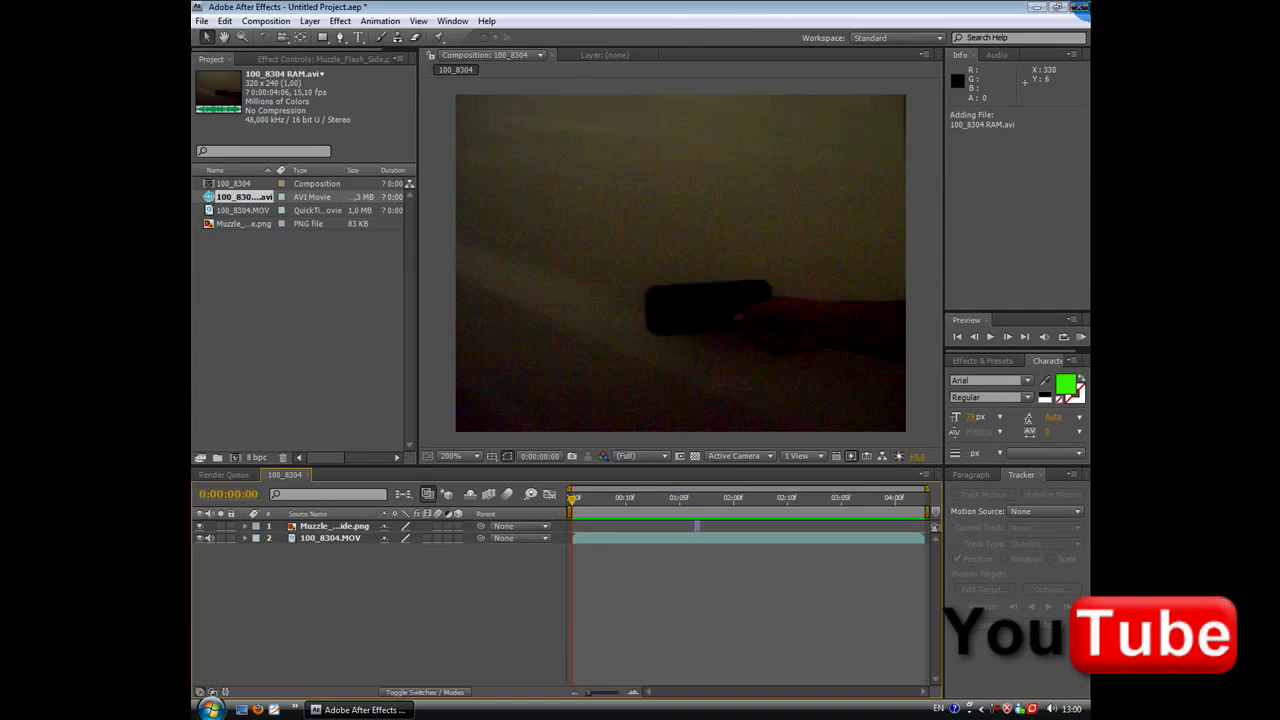
pyautogui.click(637, 377)
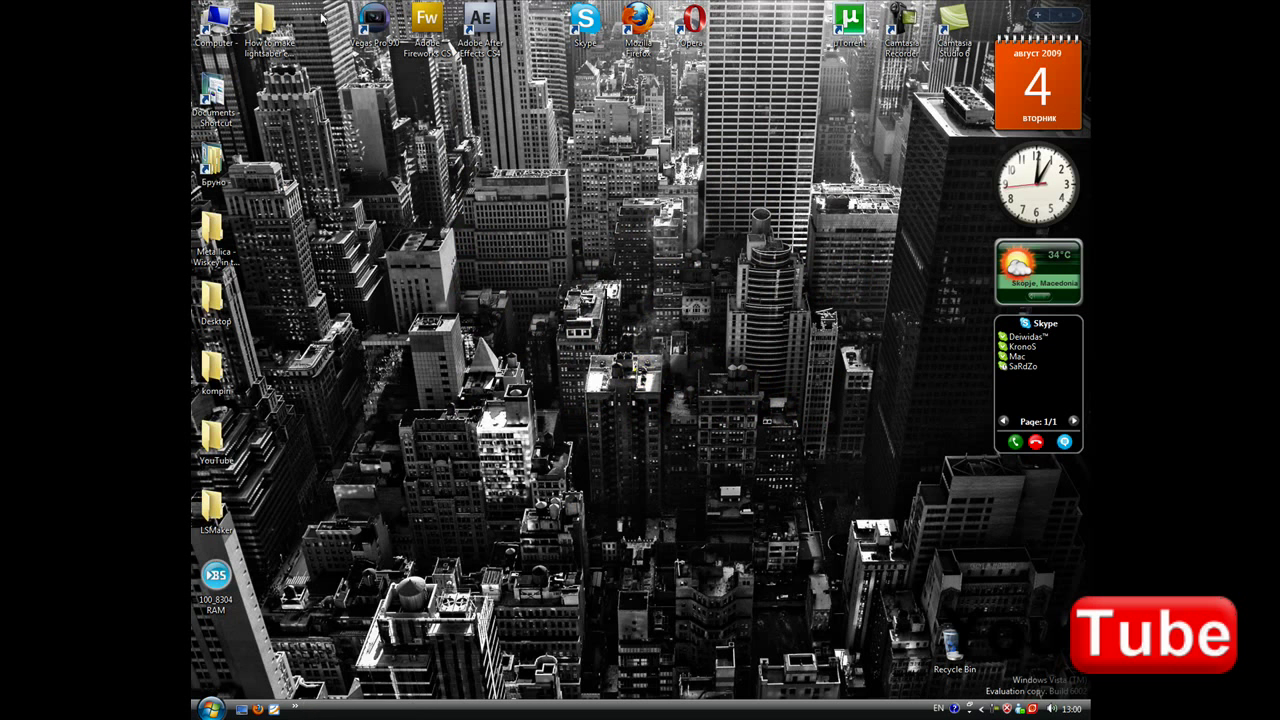
# - Launch Vegas Pro 9.0 and import 100_8304 RAM.avi into the project media
pyautogui.doubleClick(398, 14)
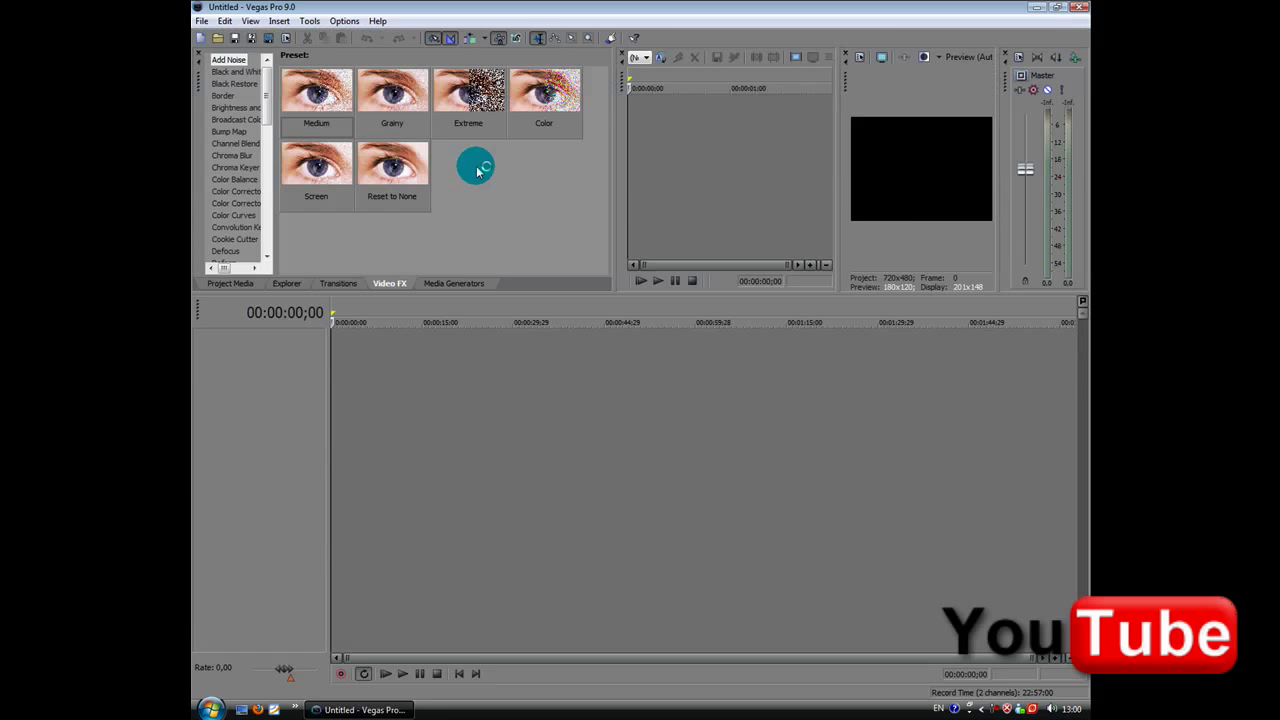
pyautogui.click(238, 285)
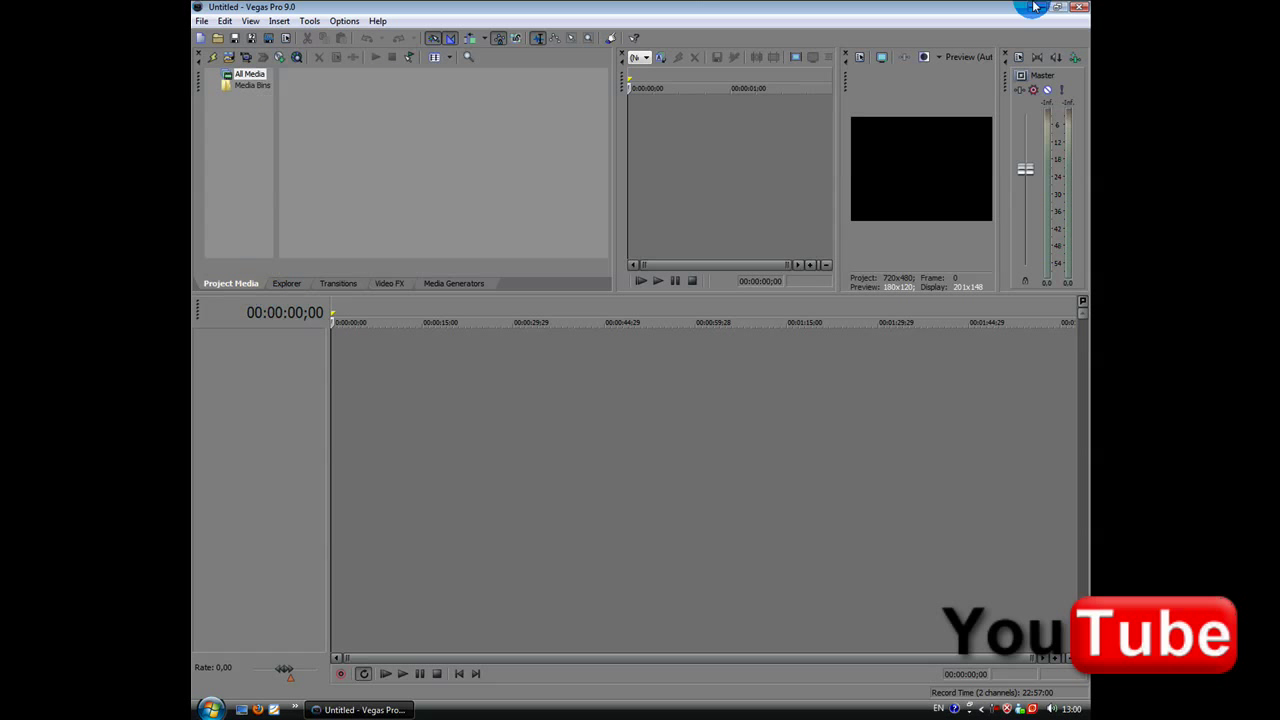
pyautogui.click(249, 59)
pyautogui.click(228, 57)
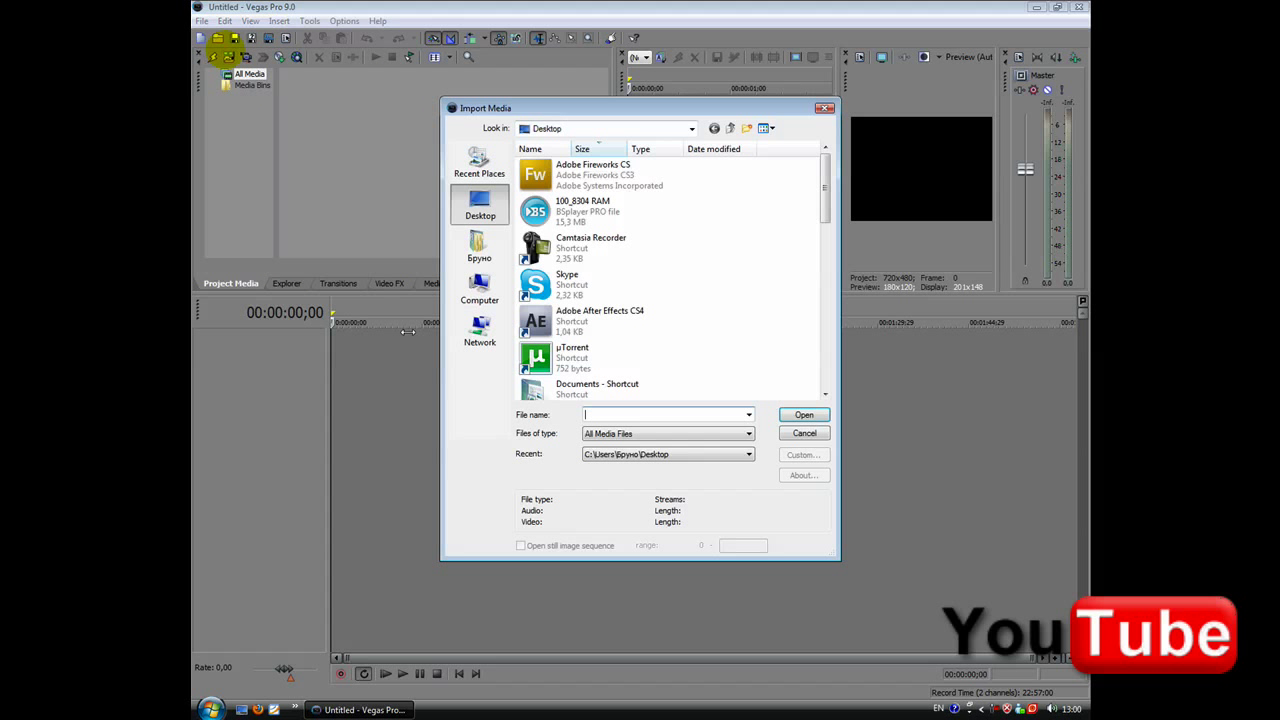
pyautogui.doubleClick(576, 214)
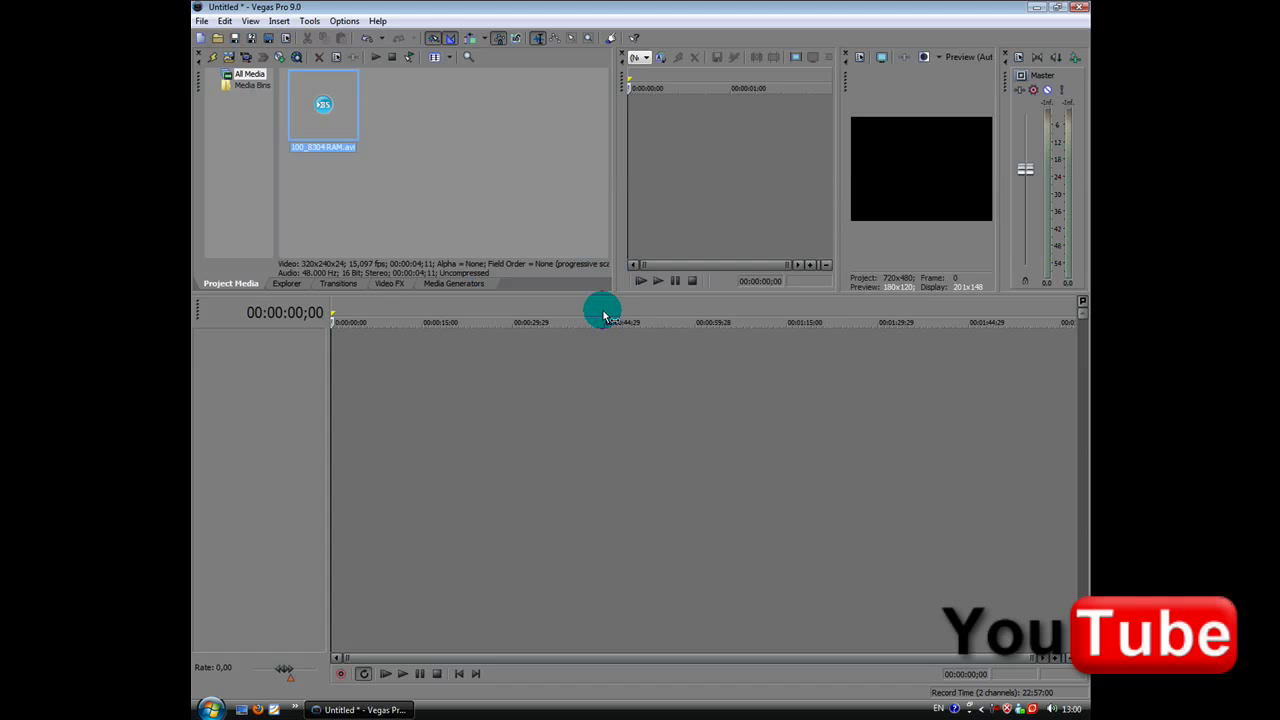
# - Place the clip at the timeline start and step to the muzzle-flash frame
pyautogui.moveTo(325, 105); pyautogui.dragTo(331, 390)
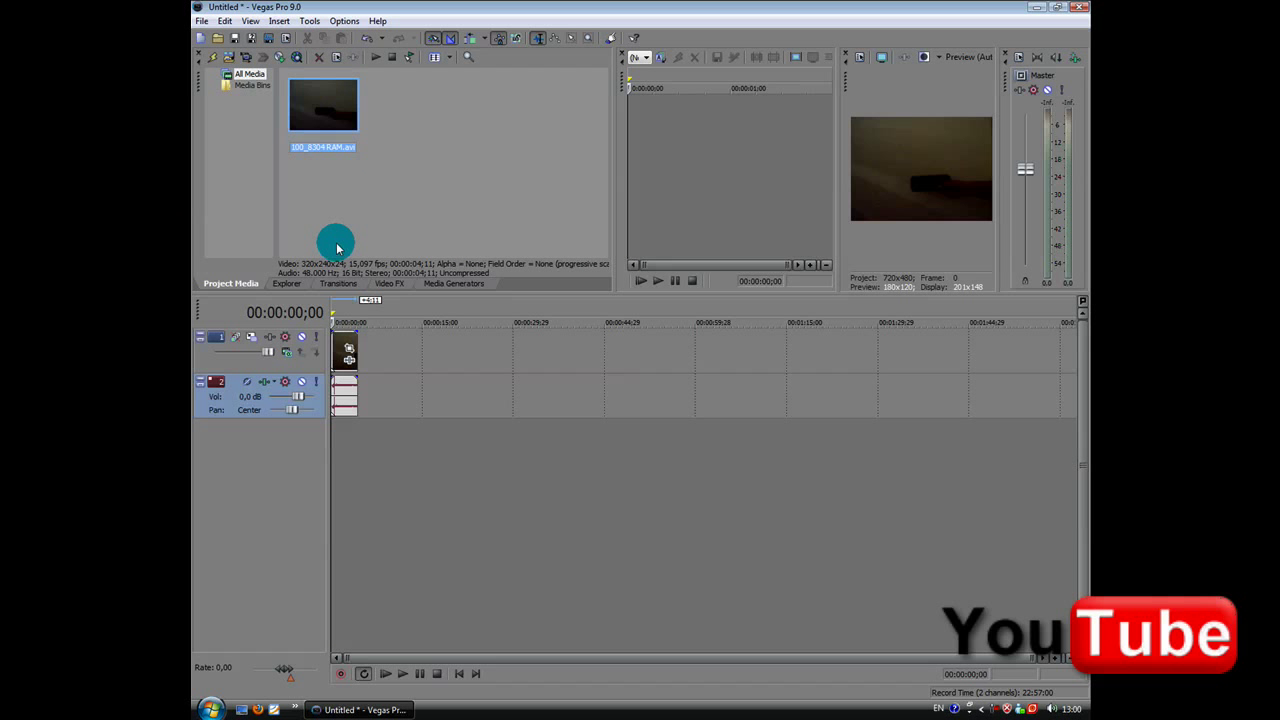
pyautogui.click(344, 345)
pyautogui.scroll(5, 347, 344)
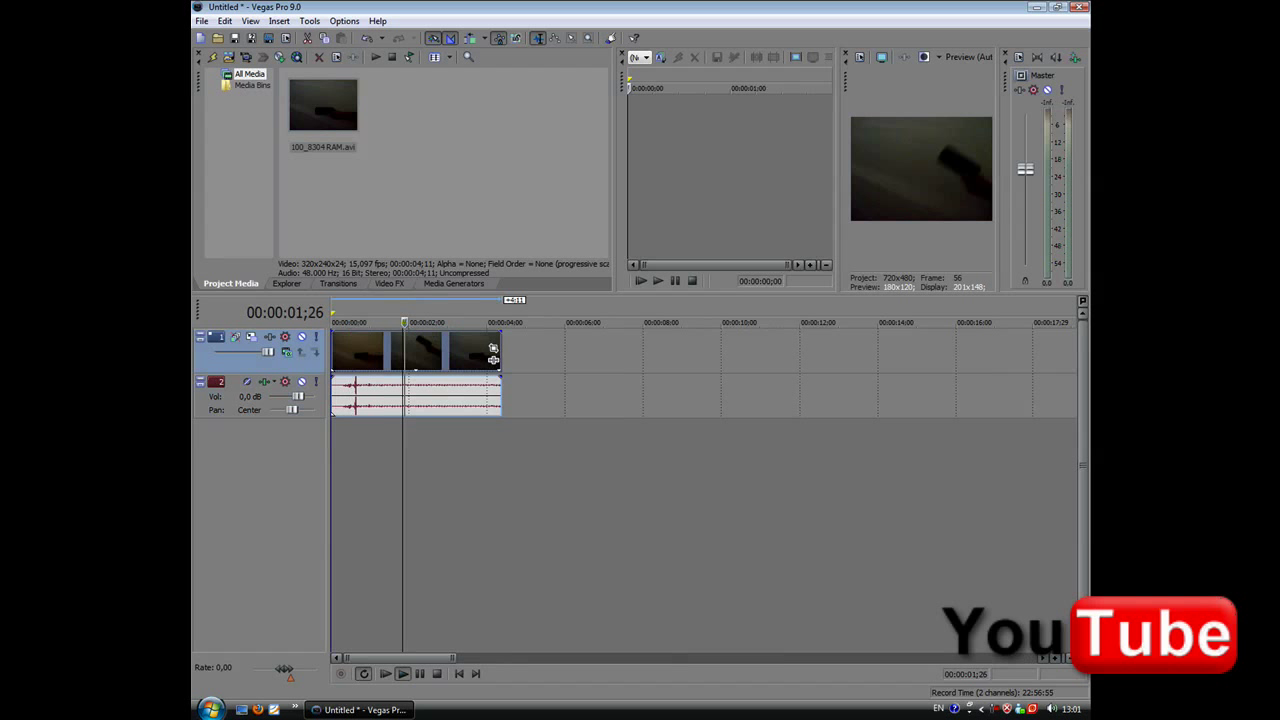
pyautogui.hotkey('ctrl', 'Home')
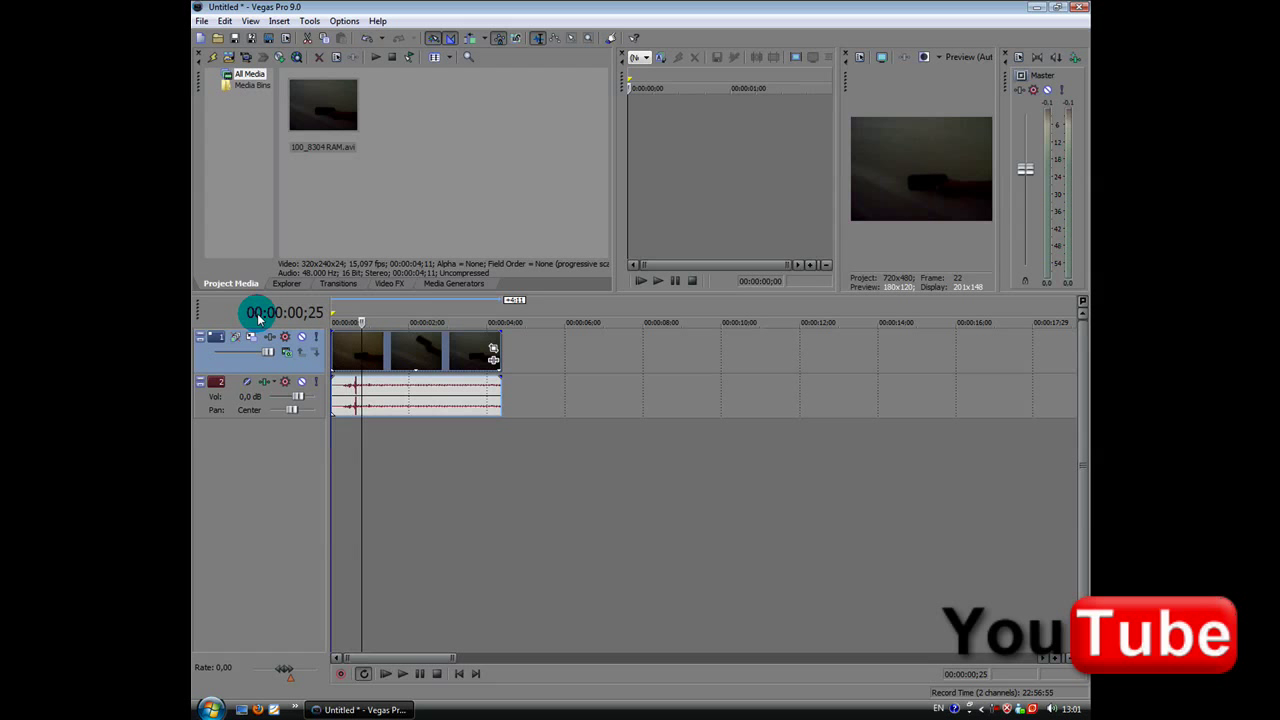
pyautogui.press('Left')
pyautogui.press('Left')
pyautogui.press('Left')
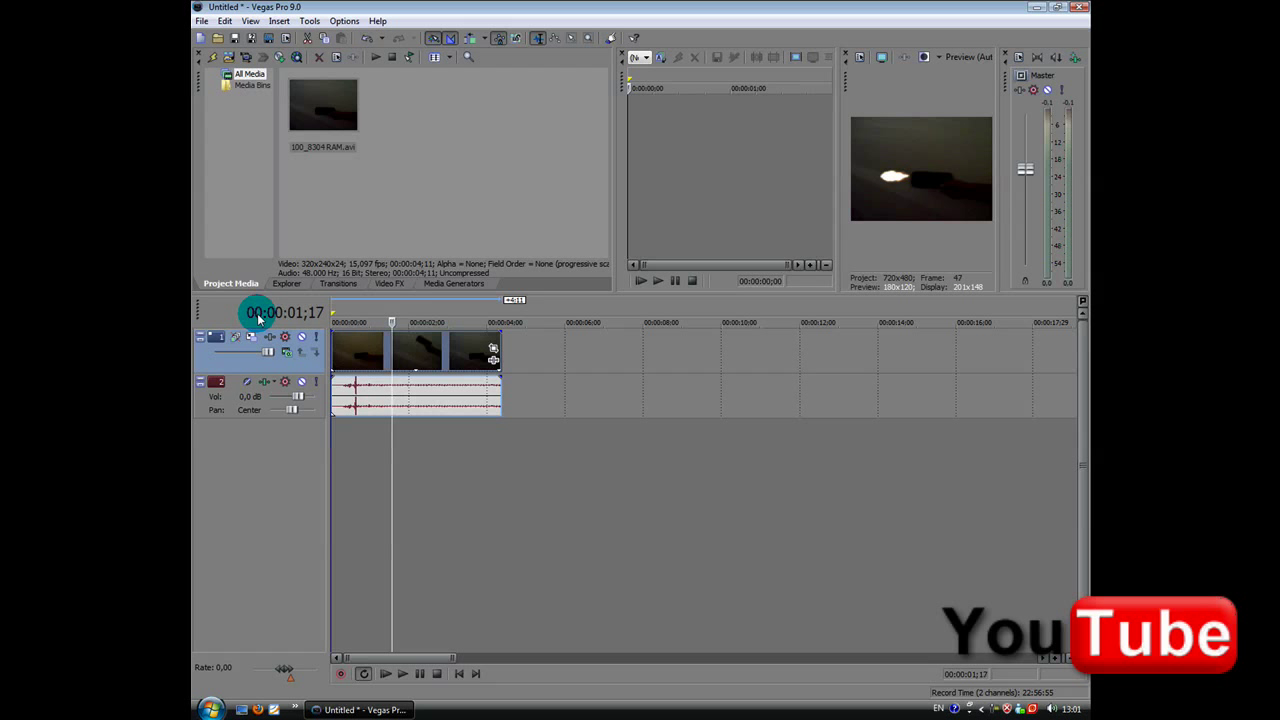
# - Import the Pistol sw p99 40 cal single shot MP3 from YouTube > Sounds
pyautogui.click(229, 57)
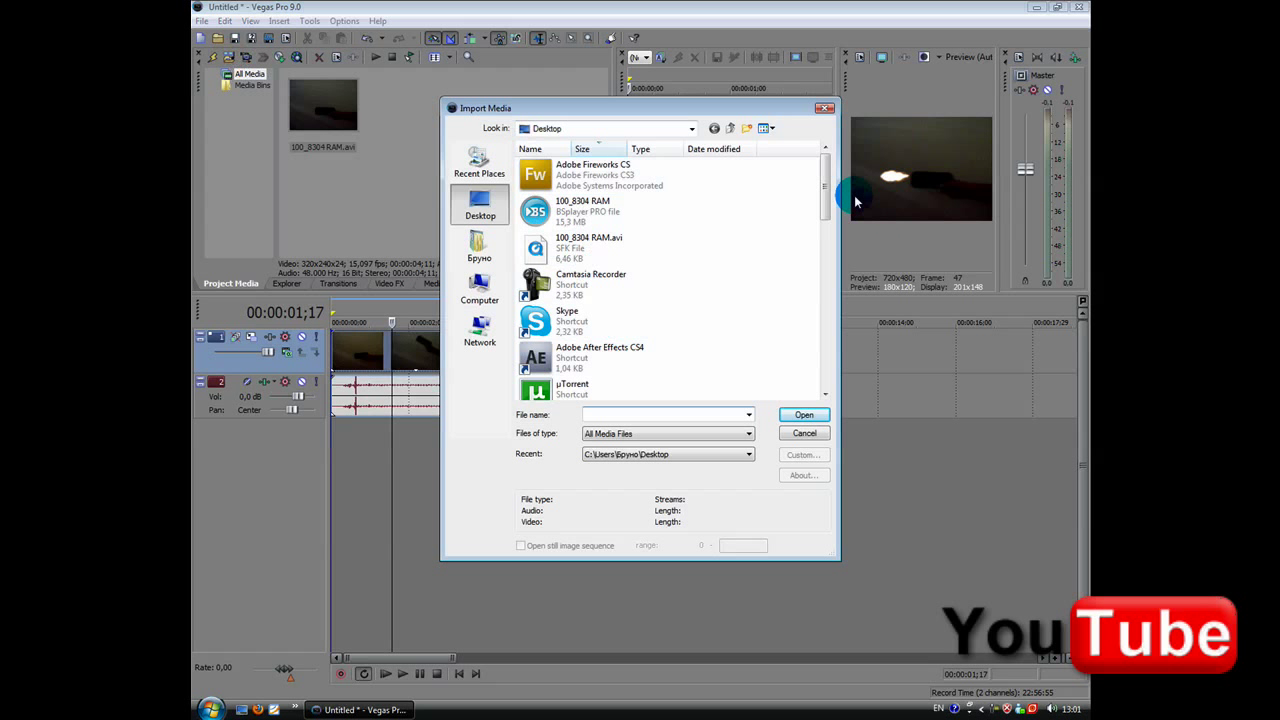
pyautogui.moveTo(825, 178); pyautogui.dragTo(848, 304)
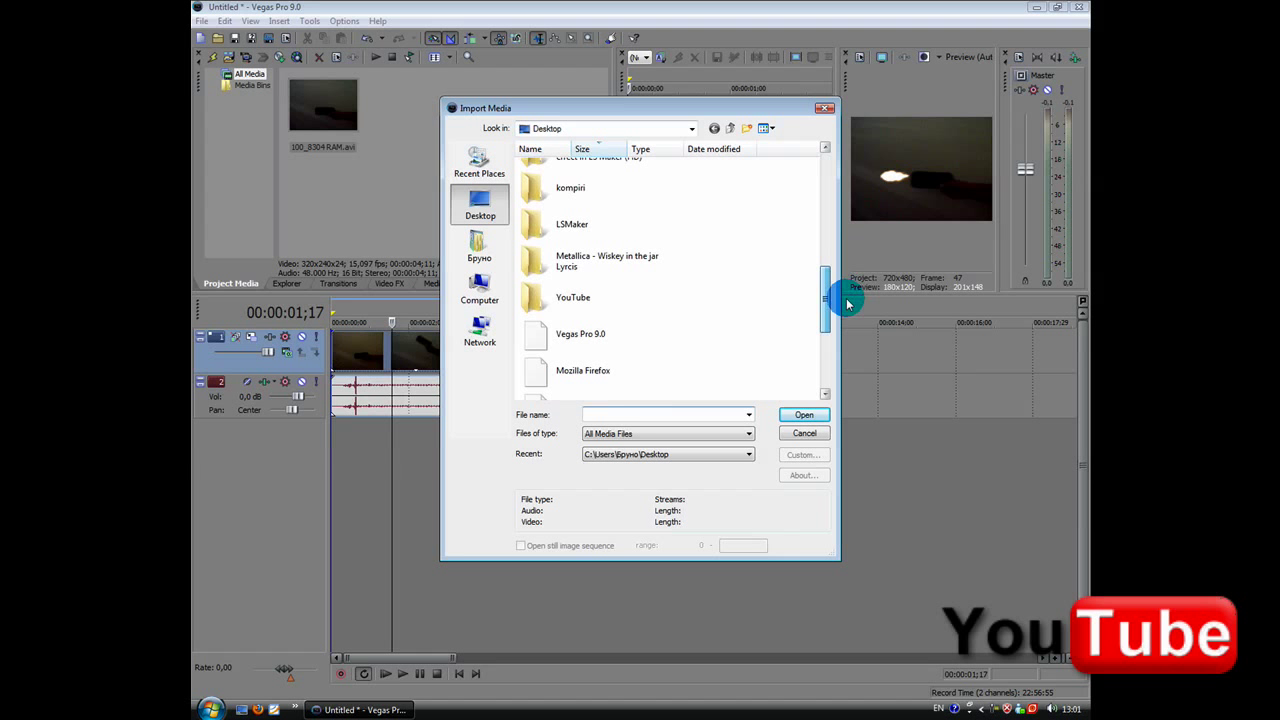
pyautogui.doubleClick(557, 295)
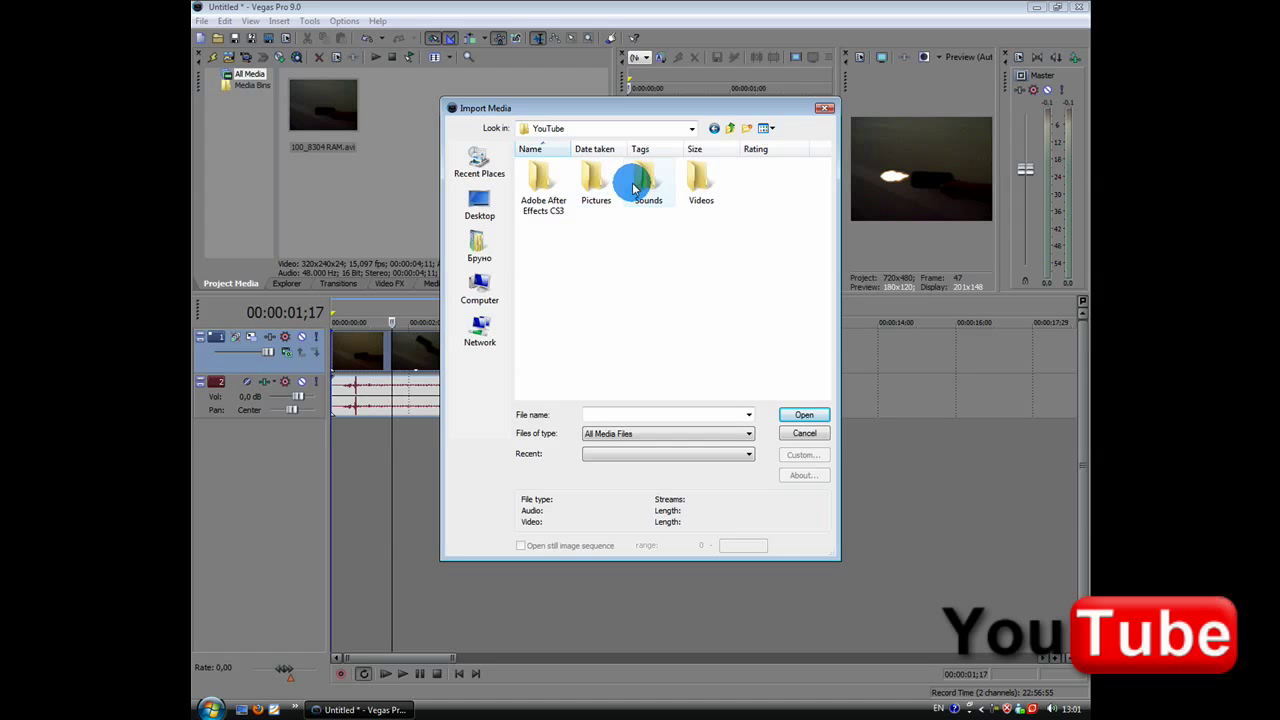
pyautogui.doubleClick(633, 188)
pyautogui.scroll(-5, 557, 320)
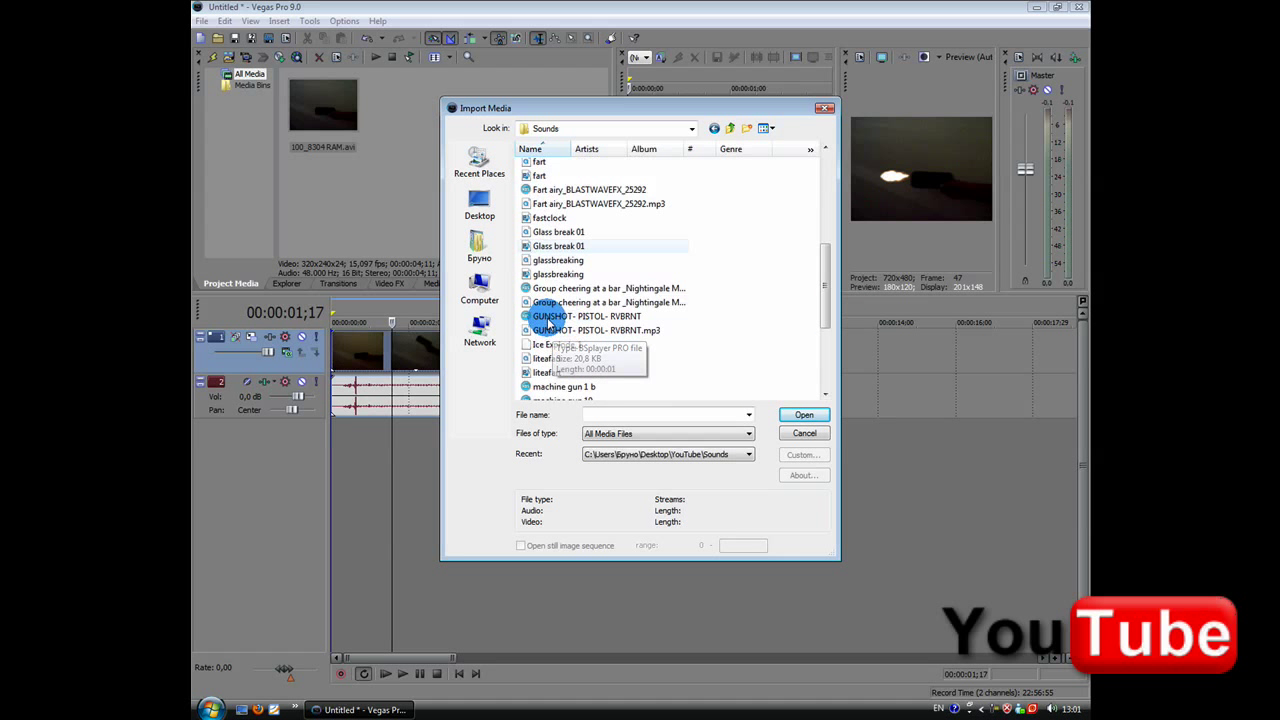
pyautogui.scroll(-2, 548, 325)
pyautogui.click(557, 362)
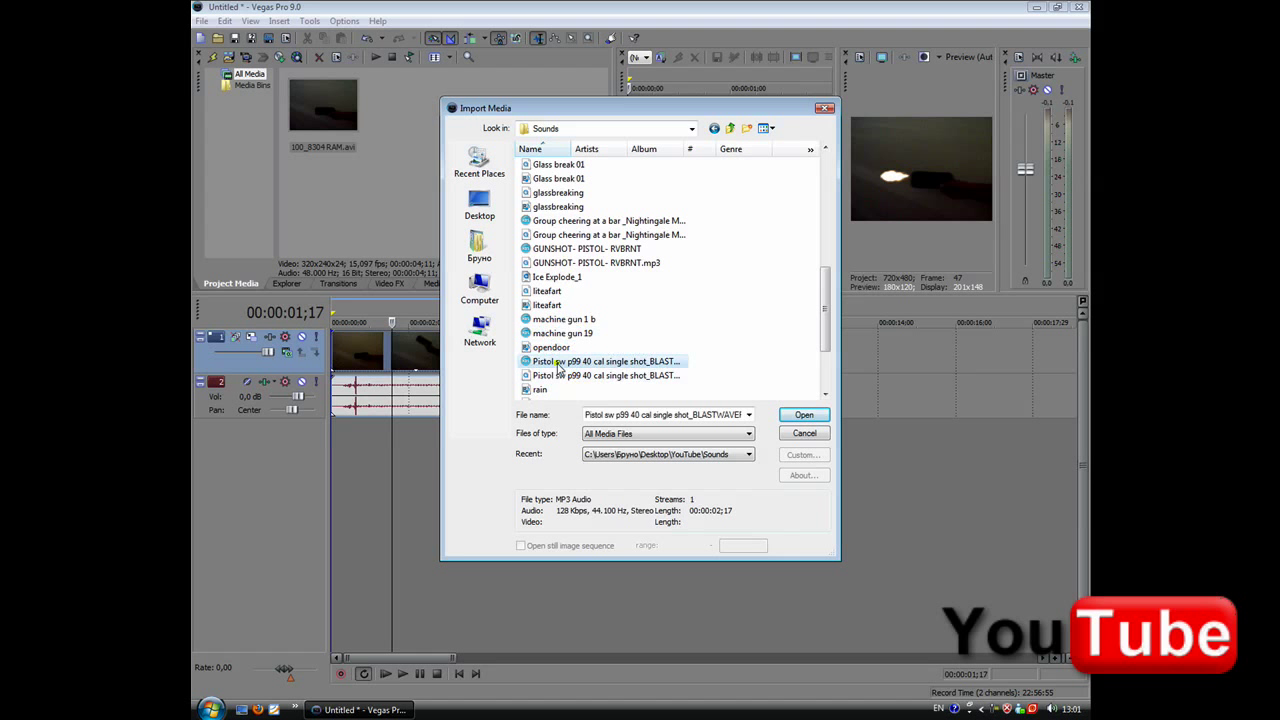
pyautogui.doubleClick(557, 363)
# - Drop the gunshot sound on the audio track at the flash and play the edit
pyautogui.moveTo(426, 410); pyautogui.dragTo(400, 400)
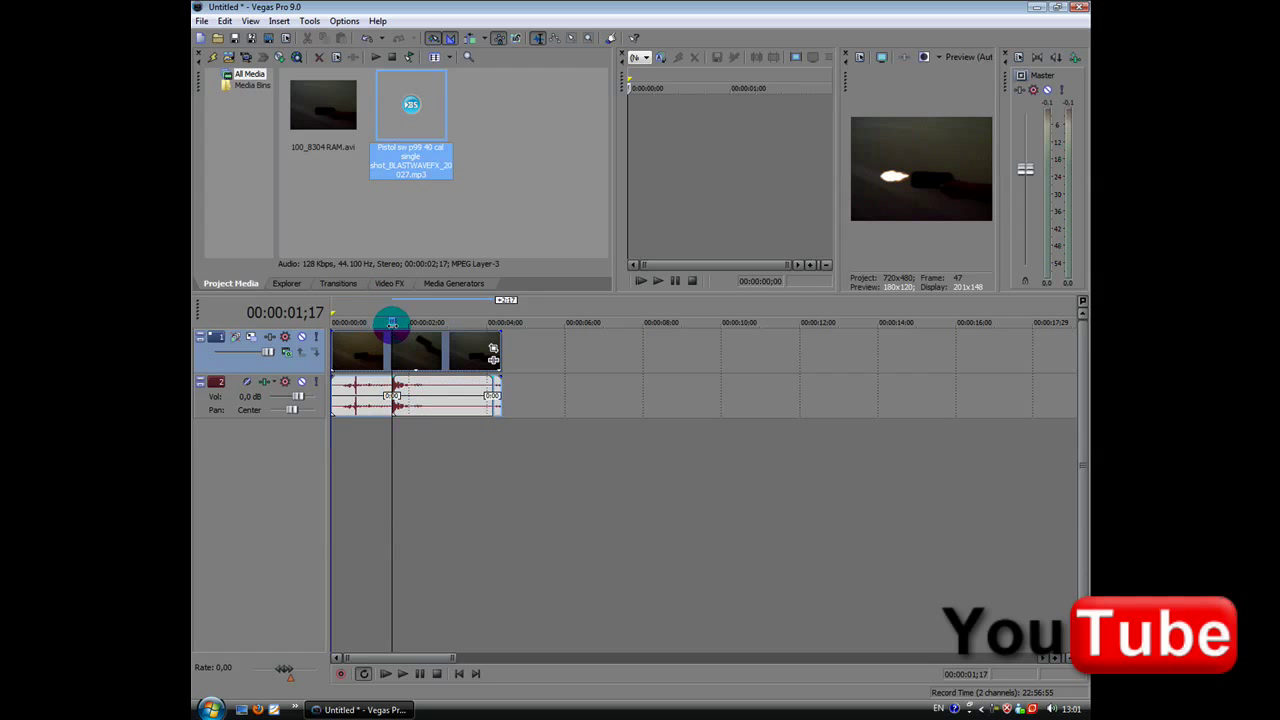
pyautogui.click(392, 322)
pyautogui.press('space')
pyautogui.press('space')
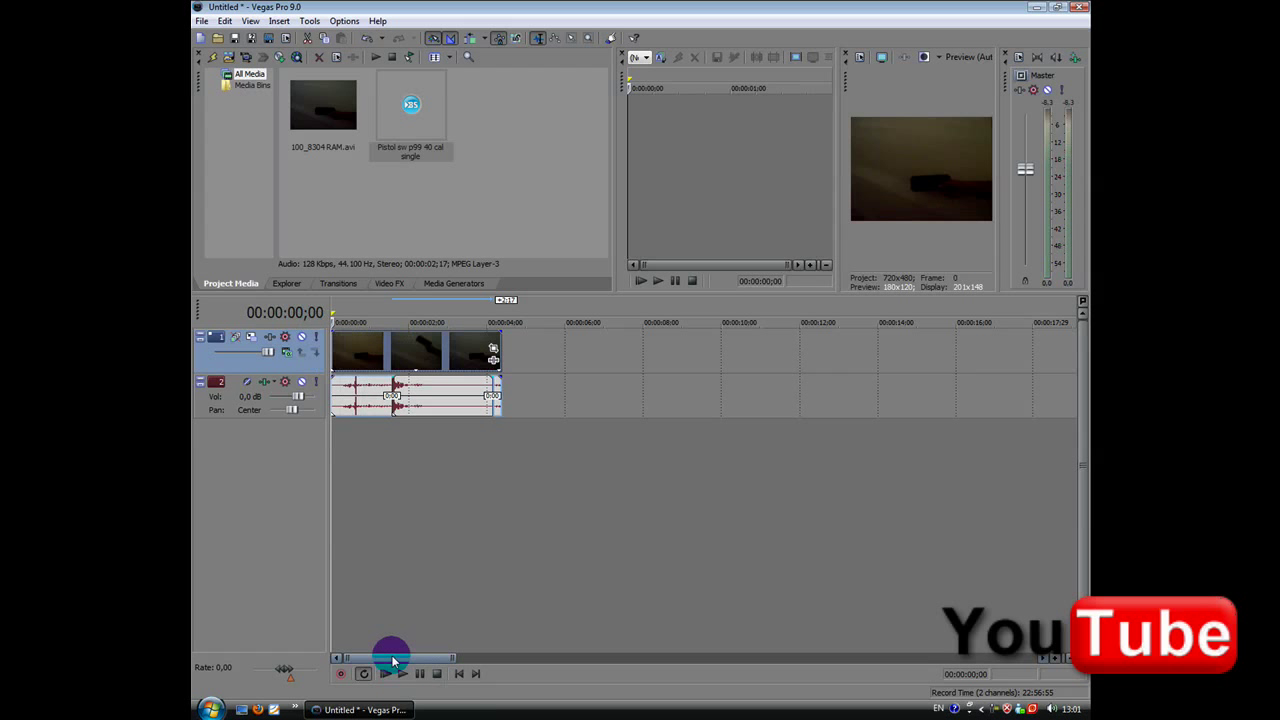
# - Play back the edit, render it to Untitled.mov, open the result and close Vegas
pyautogui.click(401, 673)
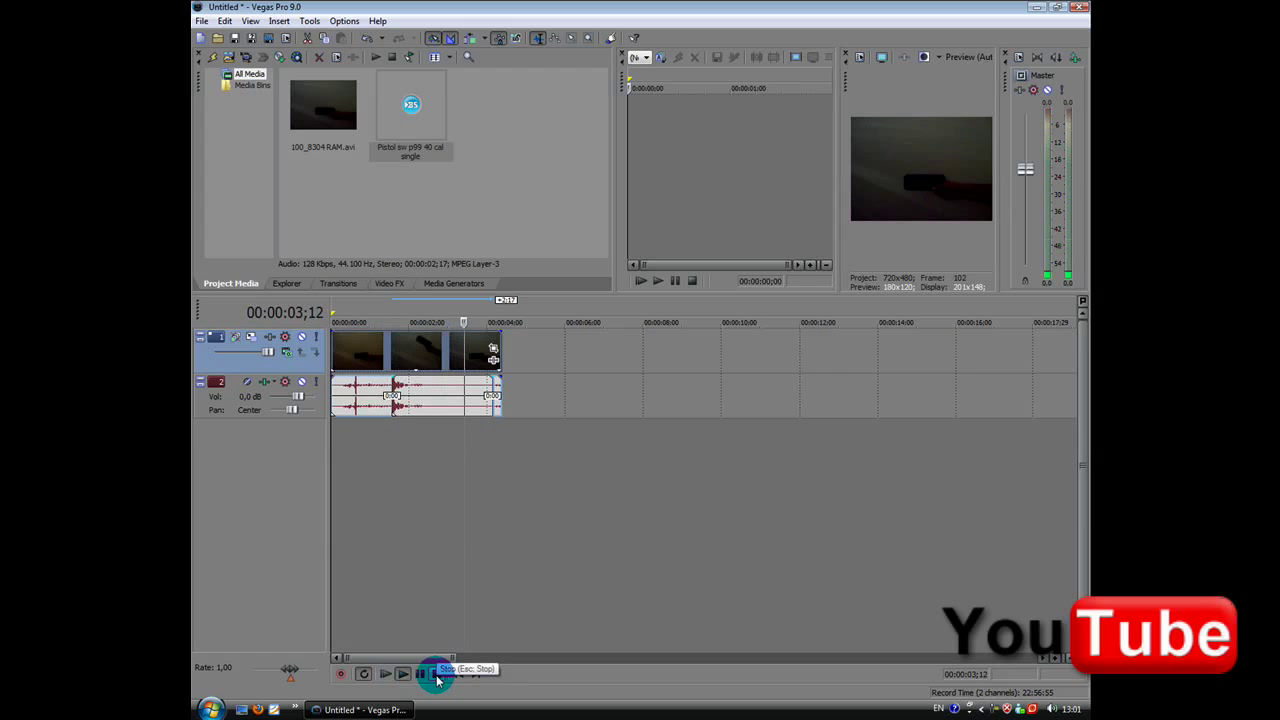
pyautogui.click(436, 673)
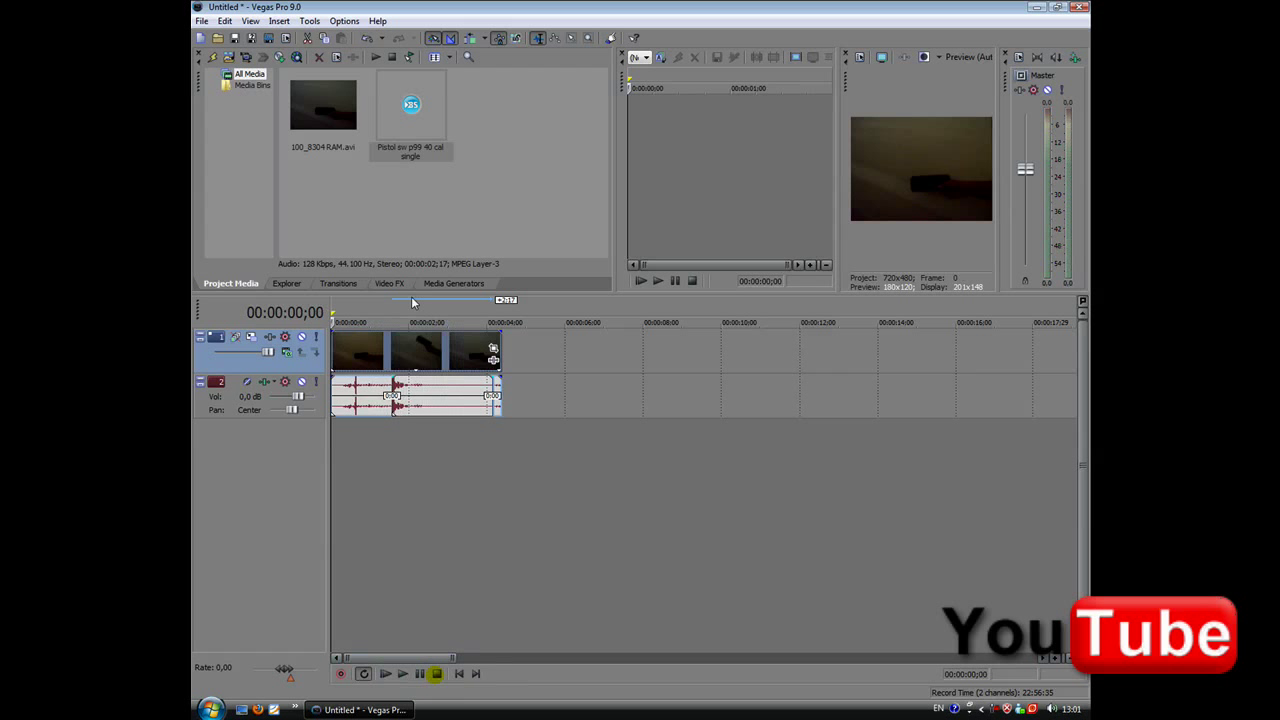
pyautogui.click(273, 43)
pyautogui.press('Return')
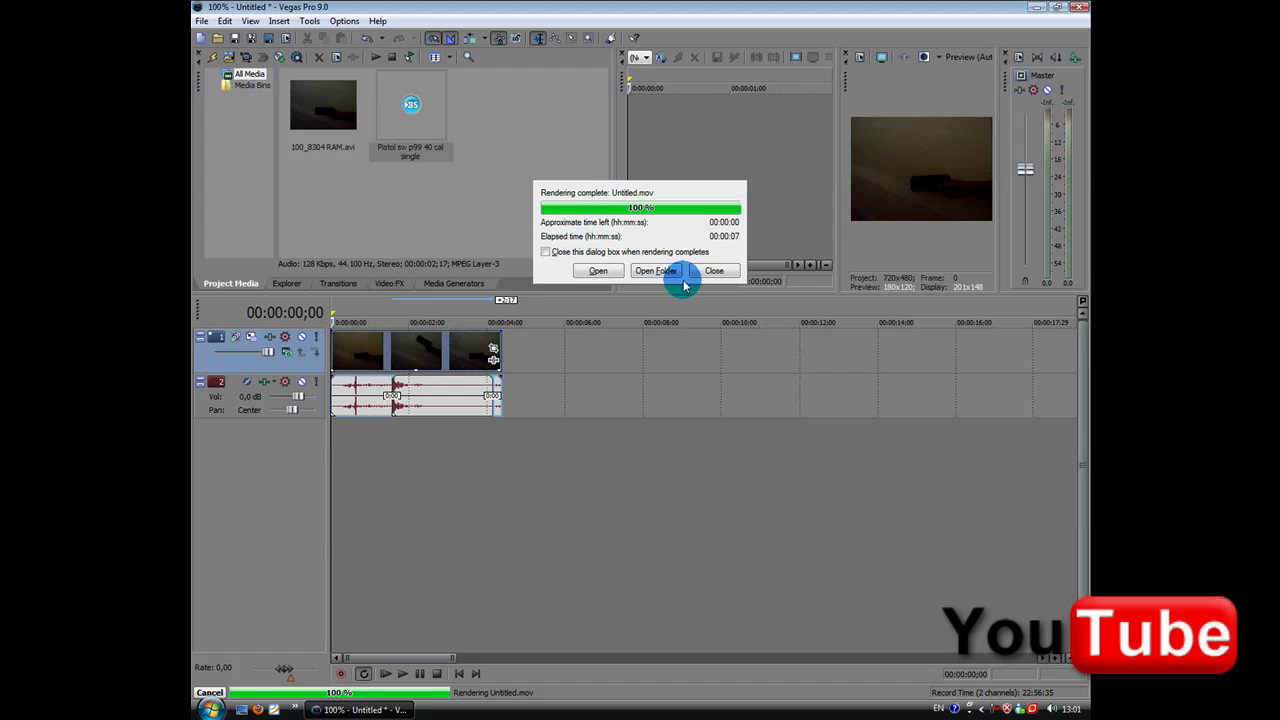
pyautogui.click(624, 271)
pyautogui.hotkey('alt', 'F4')
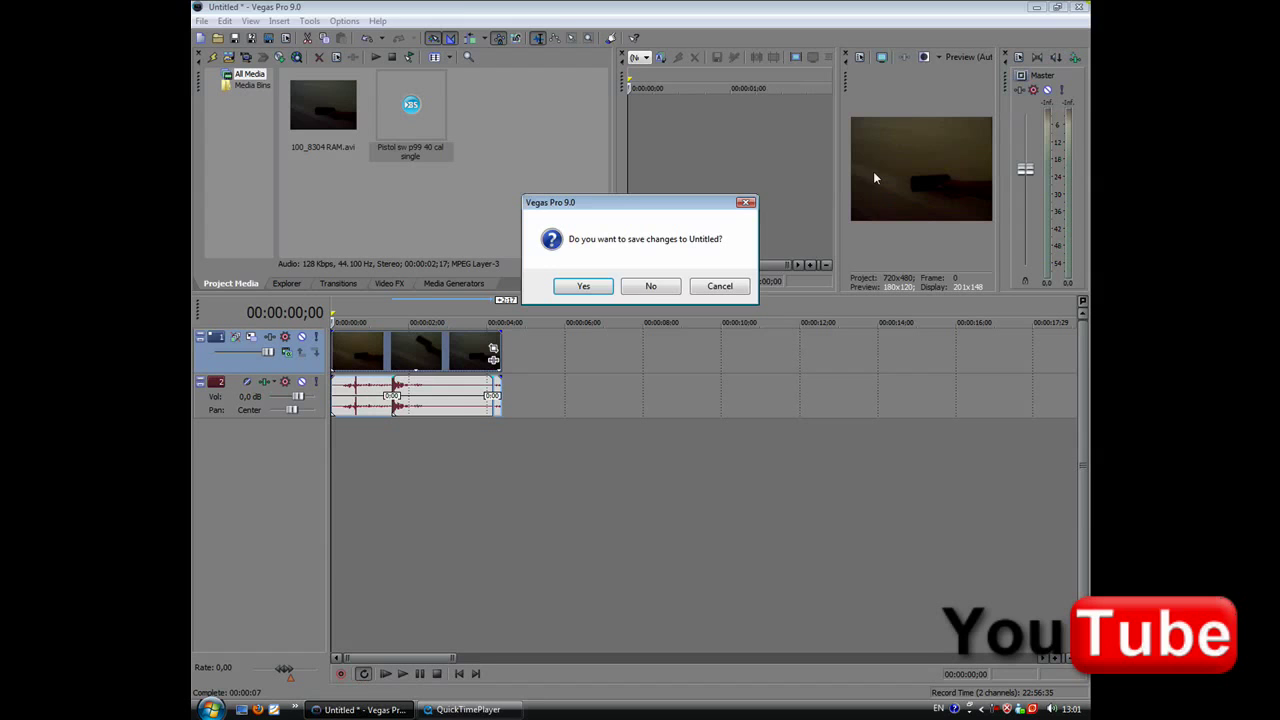
# - Close Vegas without saving and play the Untitled movie in QuickTime, then rewind it
pyautogui.click(648, 288)
pyautogui.click(755, 238)
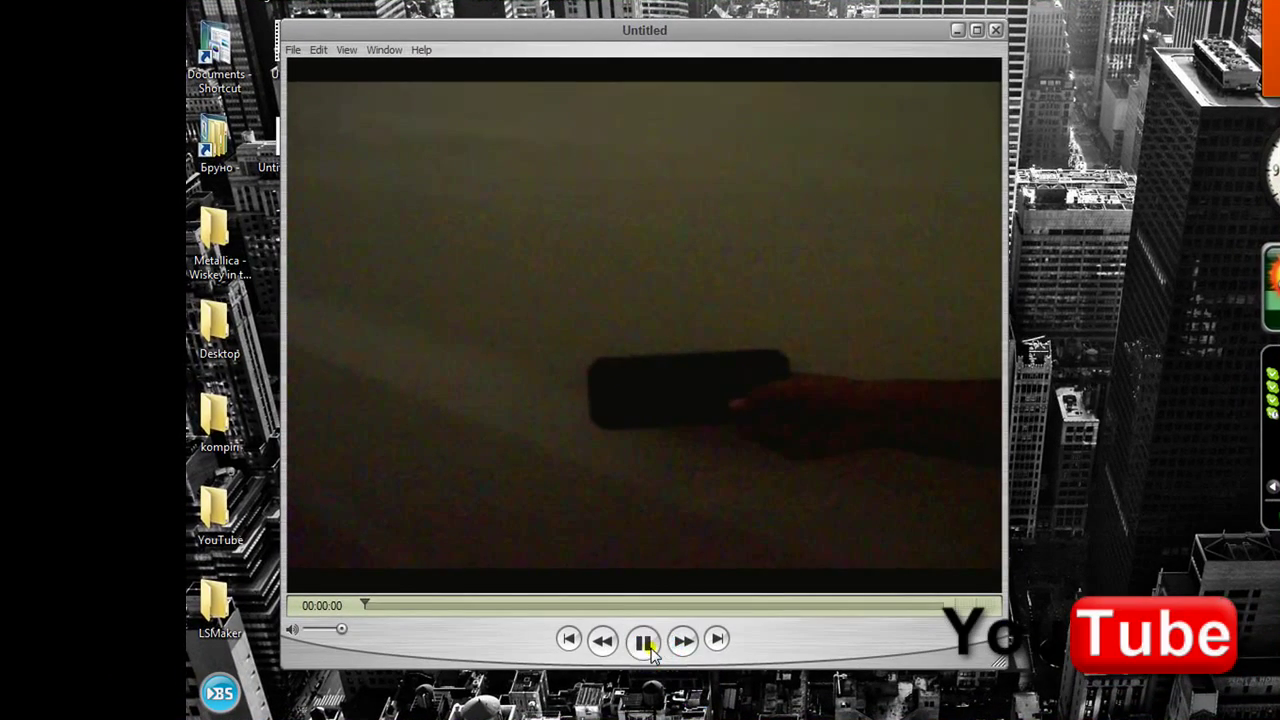
pyautogui.click(644, 641)
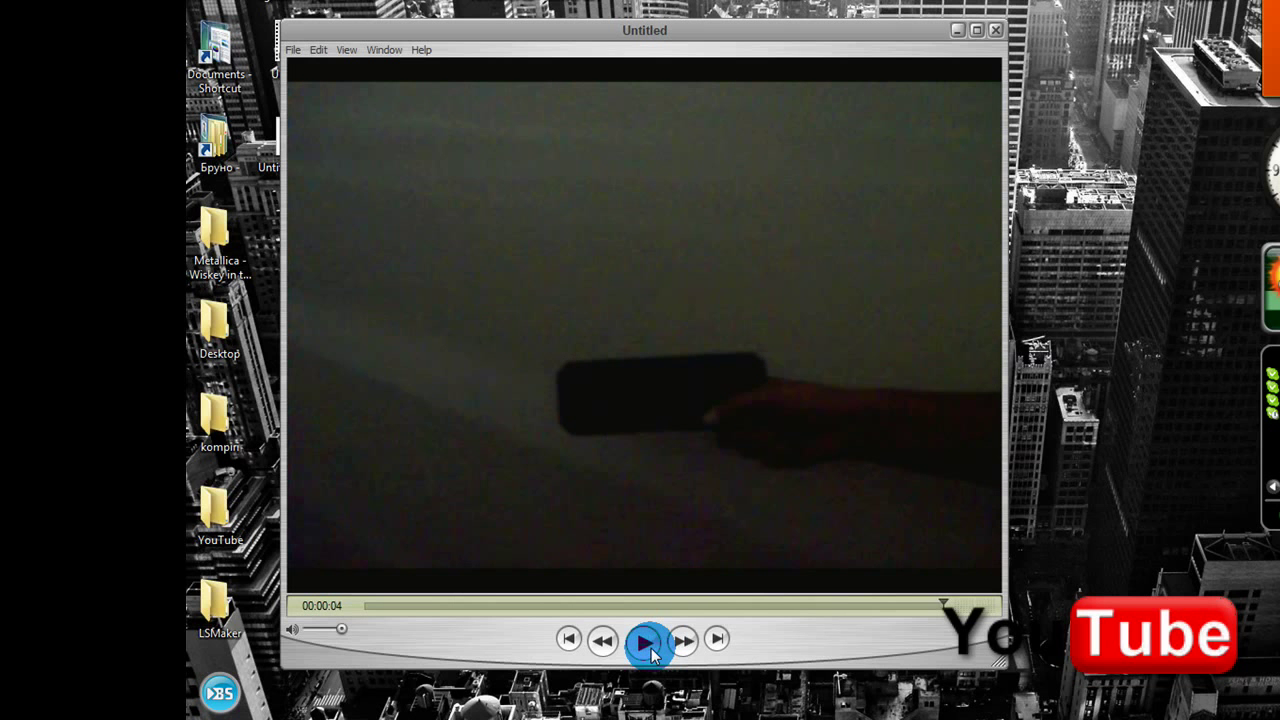
pyautogui.press('Home')
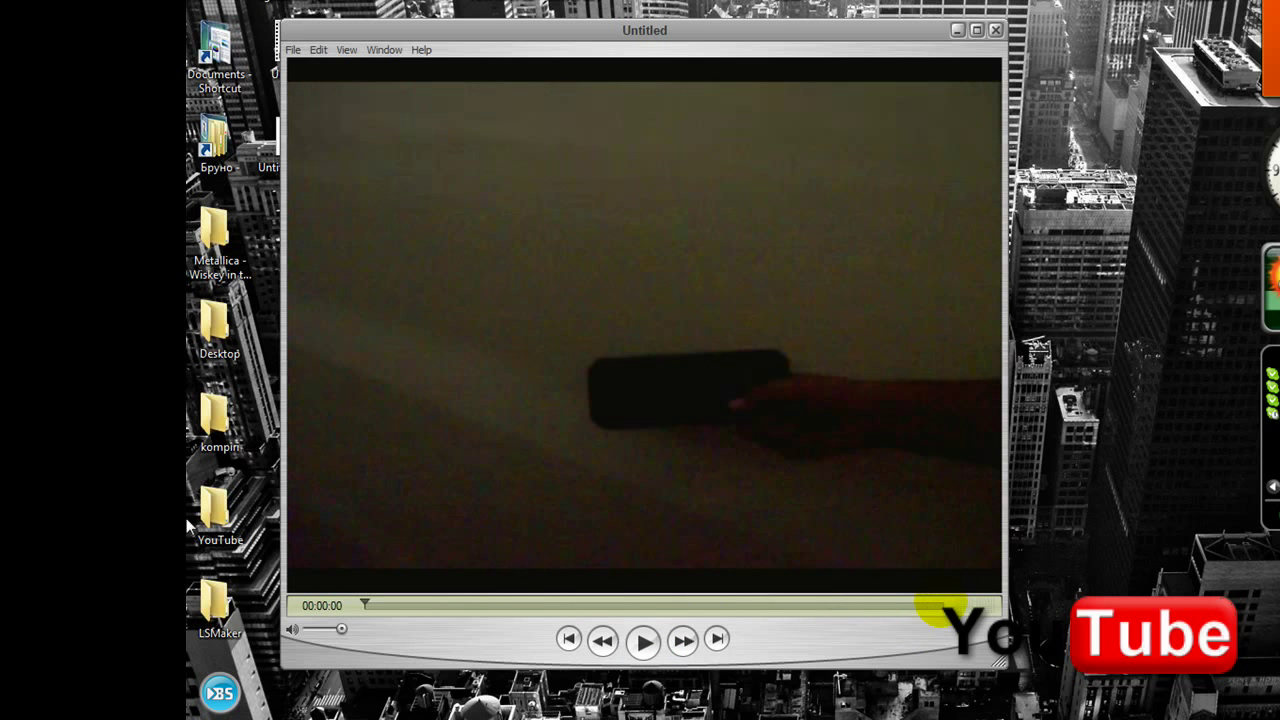